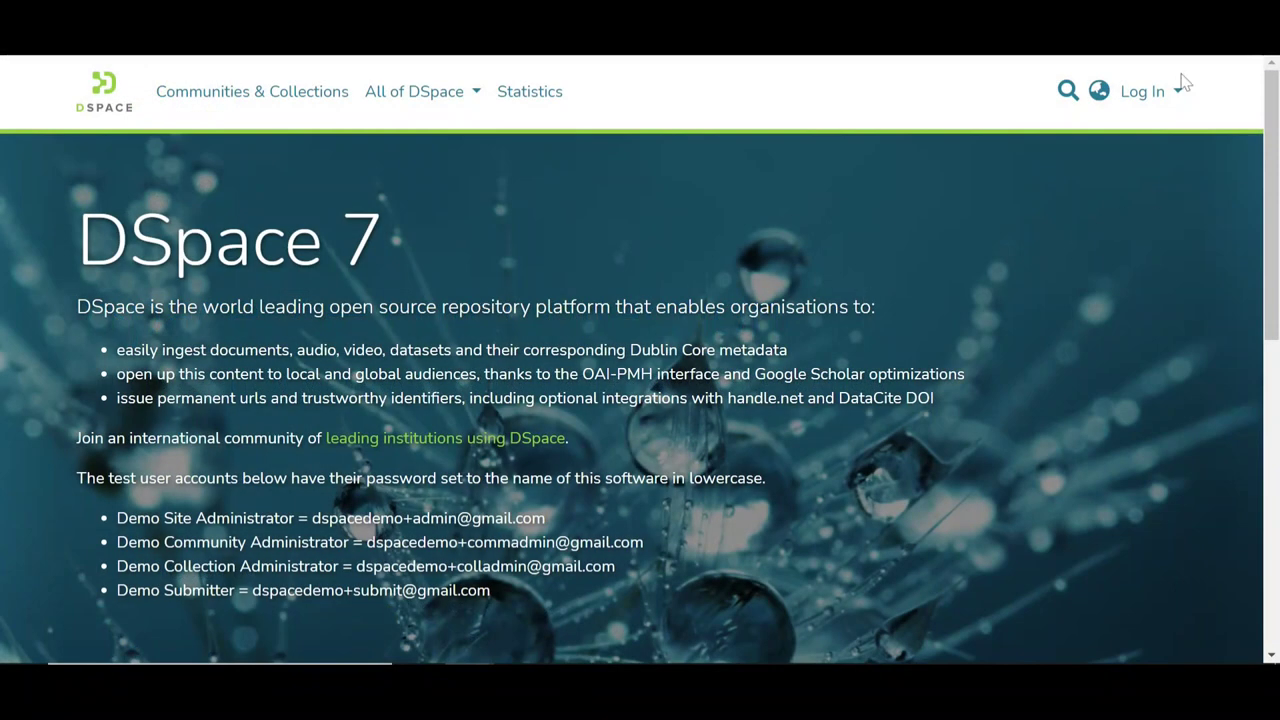
# Log in to the demo site with the site administrator's e-mail and password.
pyautogui.click(1176, 92)
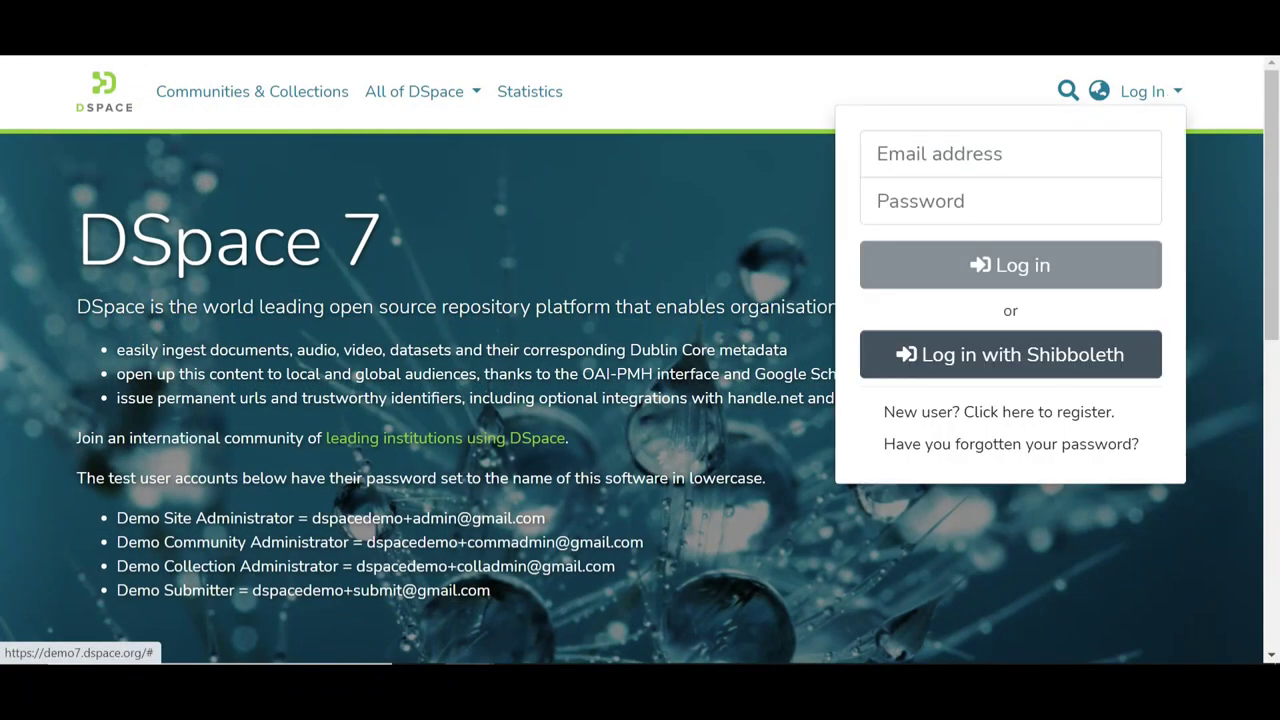
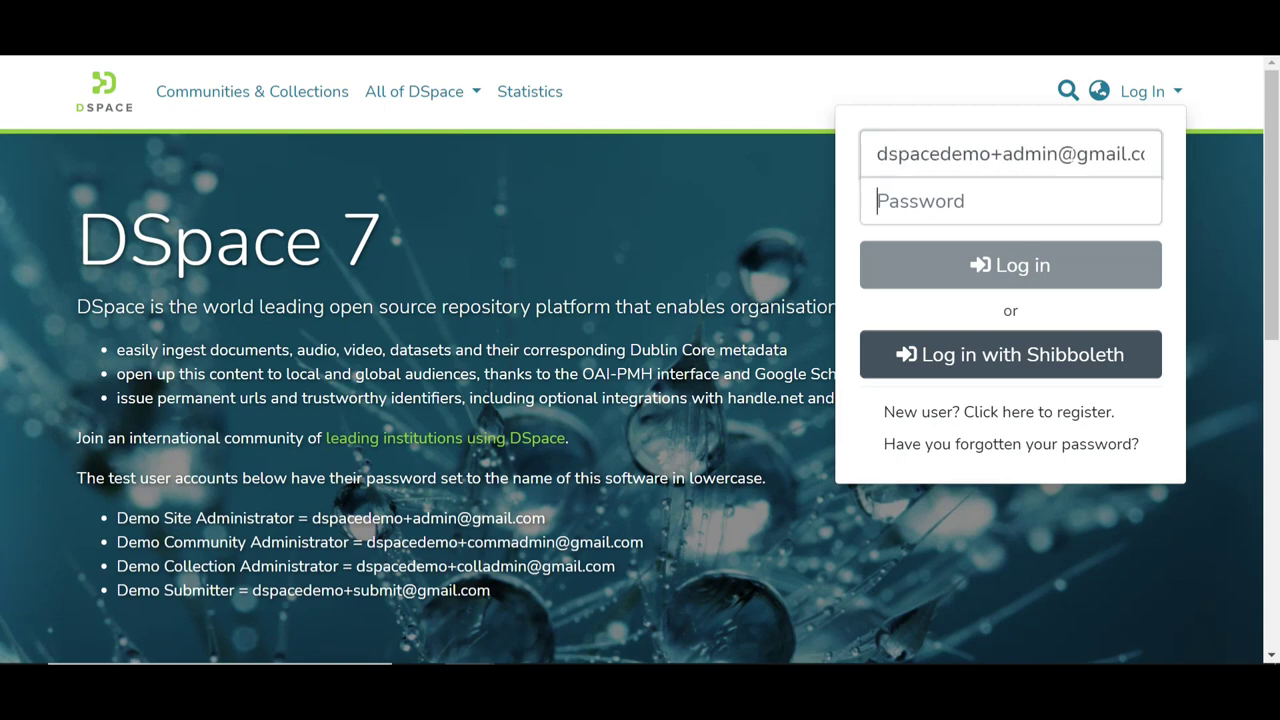
pyautogui.press('Tab')
pyautogui.press('Return')
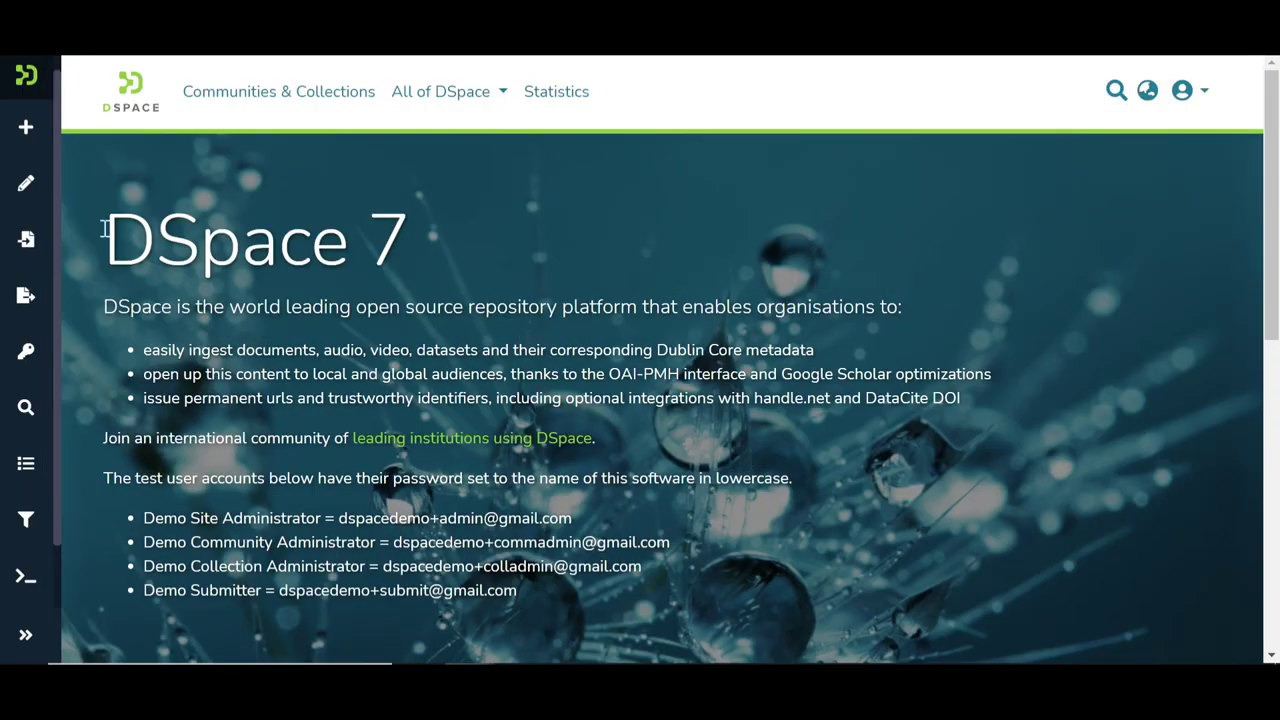
# Search Edit Collection for '2020' and select the Article community's 2020 collection.
pyautogui.moveTo(26, 183)
pyautogui.click(33, 194)
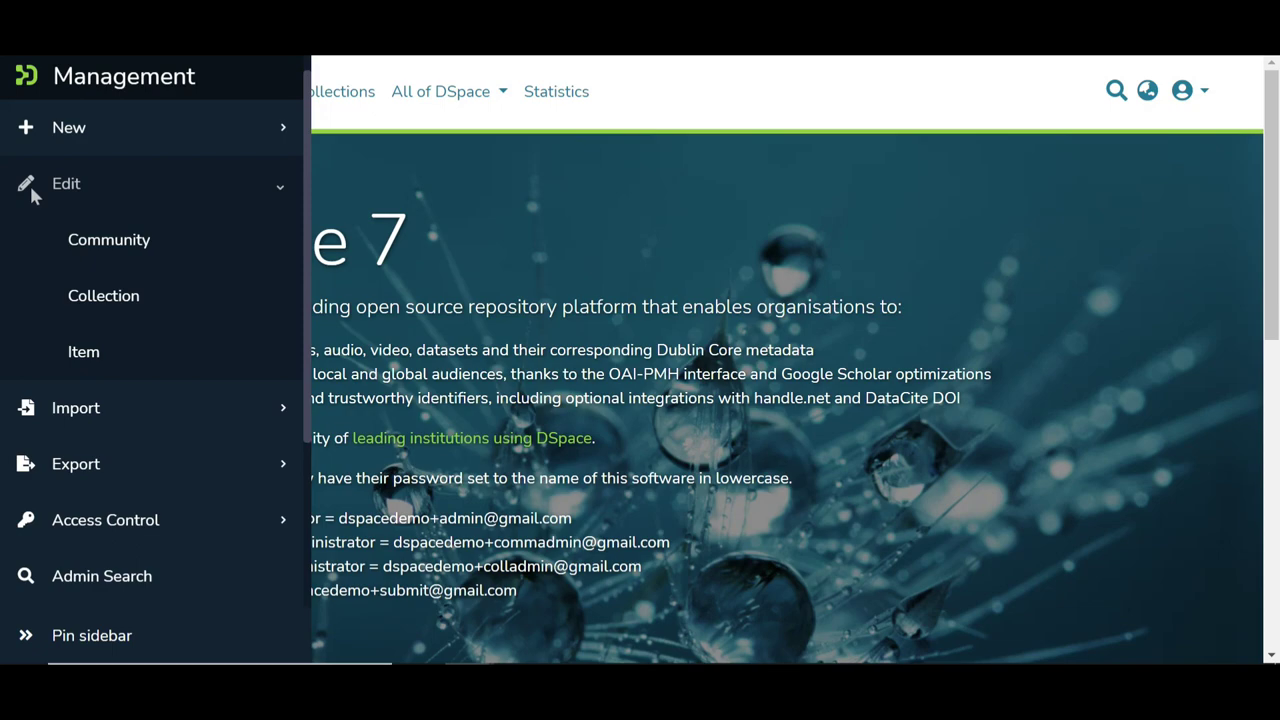
pyautogui.click(114, 305)
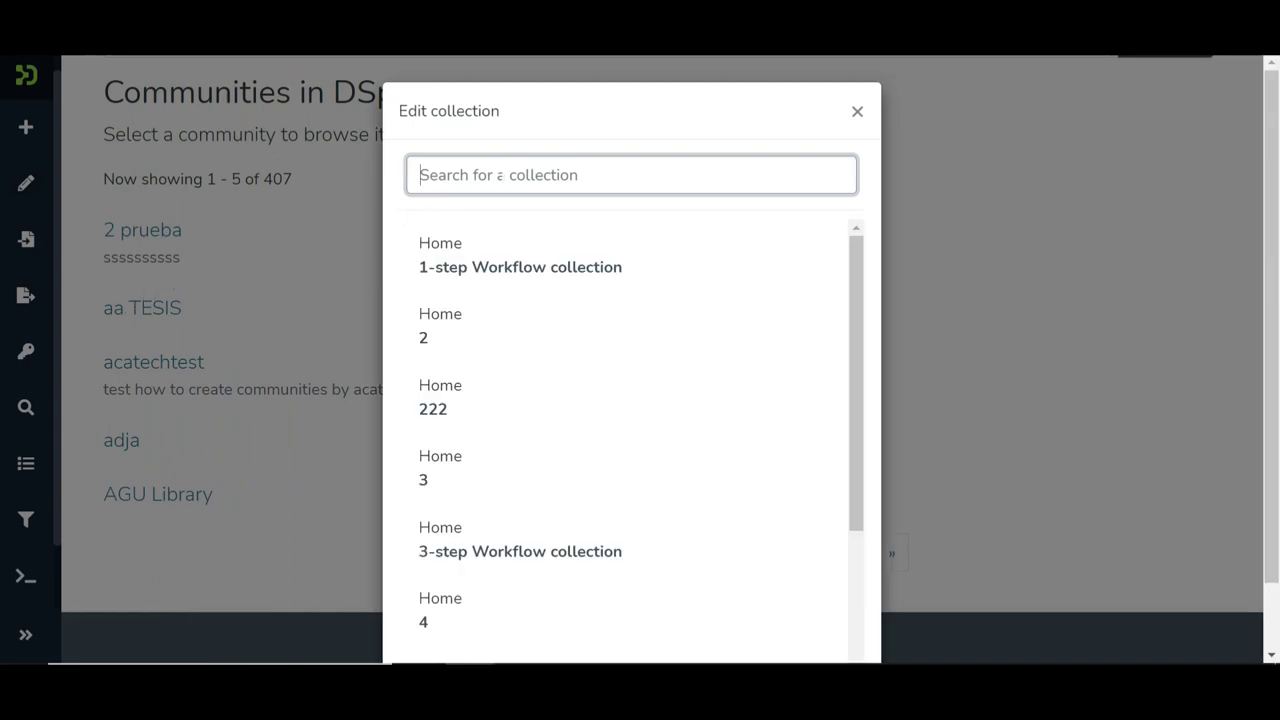
pyautogui.write('20')
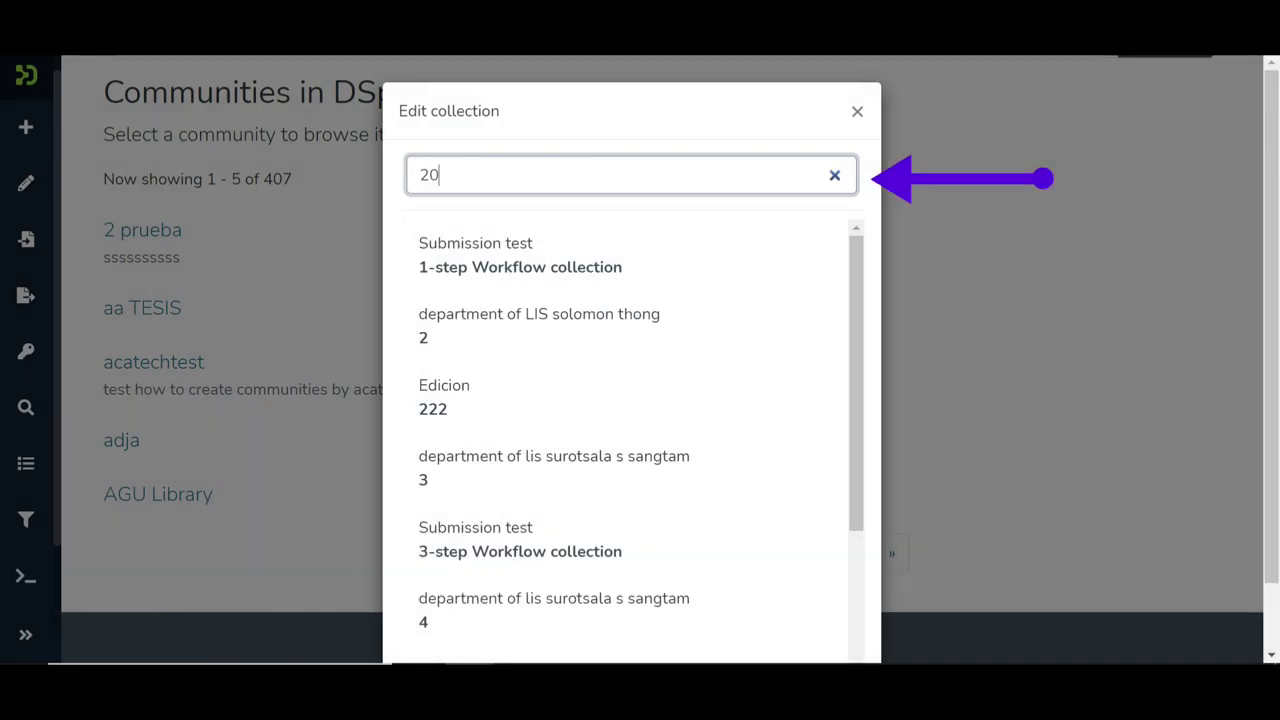
pyautogui.write('20')
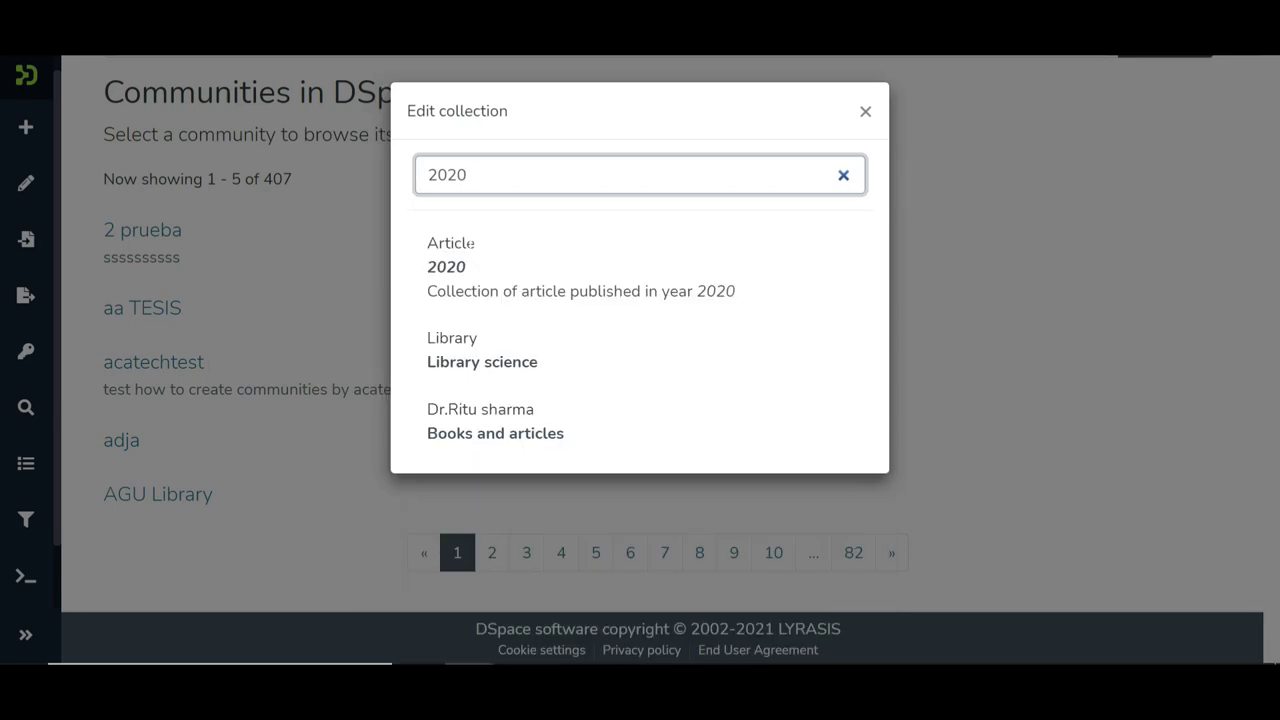
pyautogui.click(457, 270)
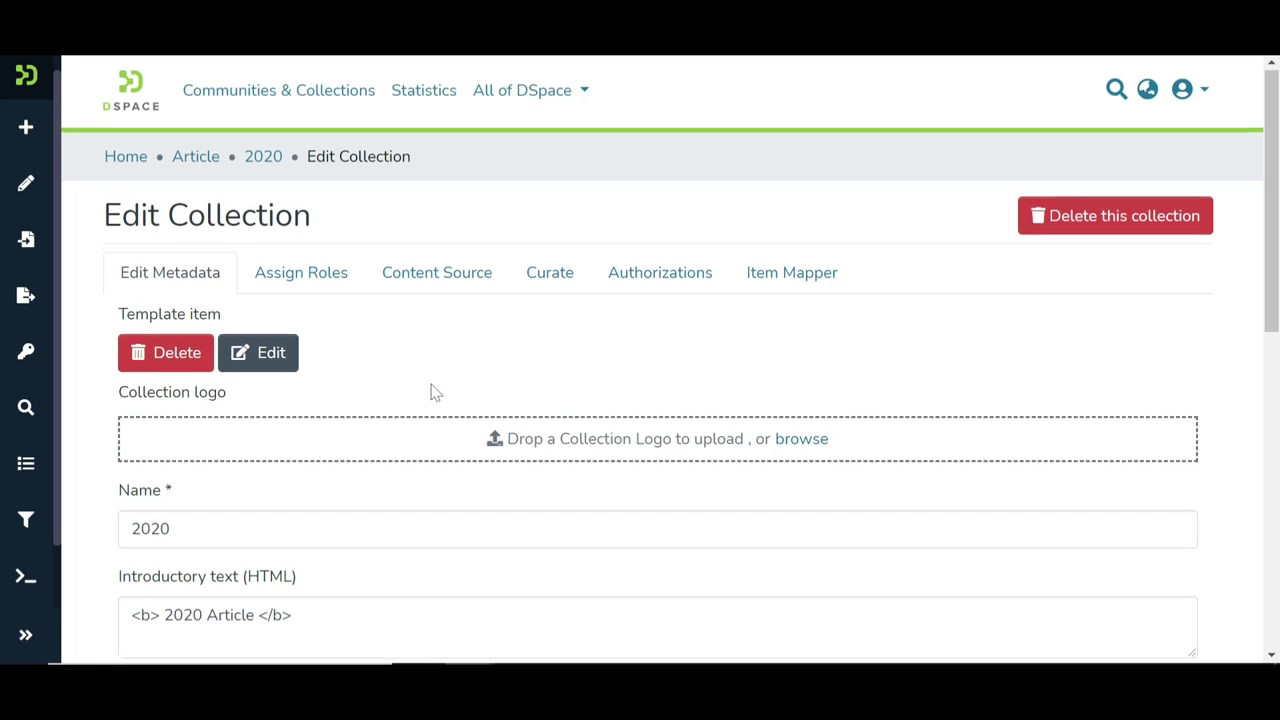
# Scroll the 2020 collection's edit page down to the template item section.
pyautogui.scroll(-1, 432, 392)
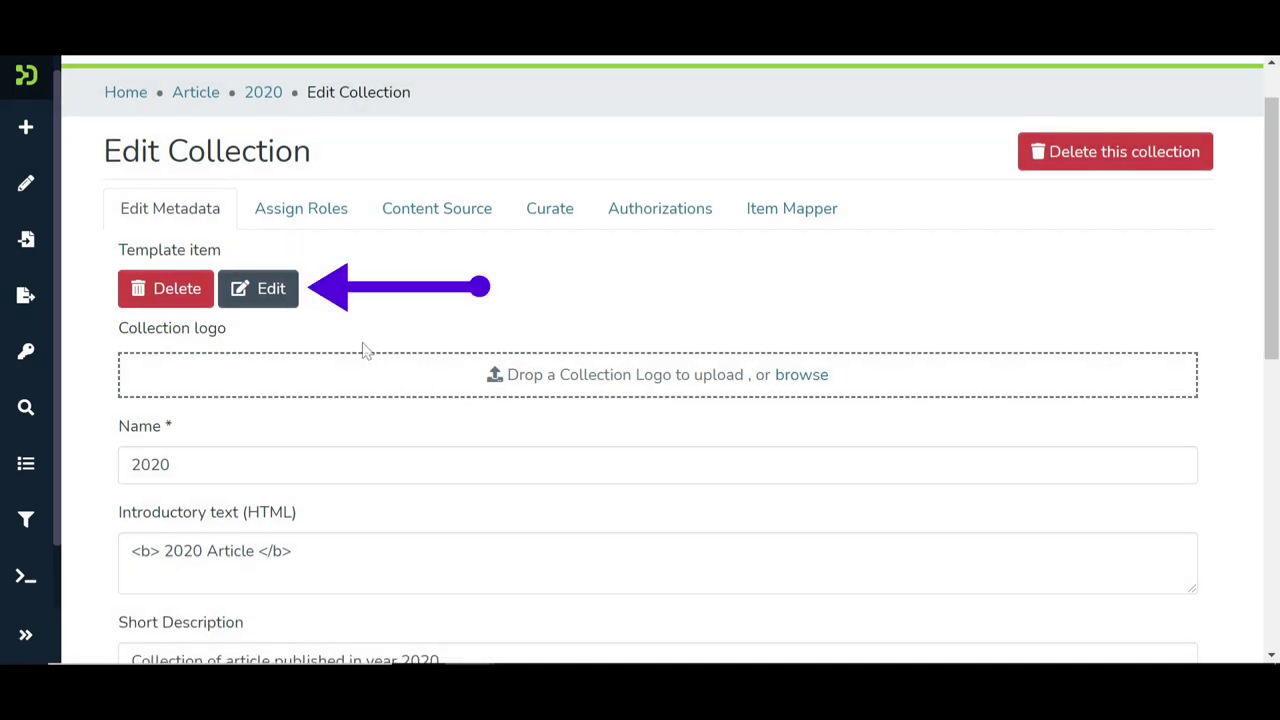
# Add dc.contributor.author 'John Doe' (language en) to the template item and save it.
pyautogui.click(268, 300)
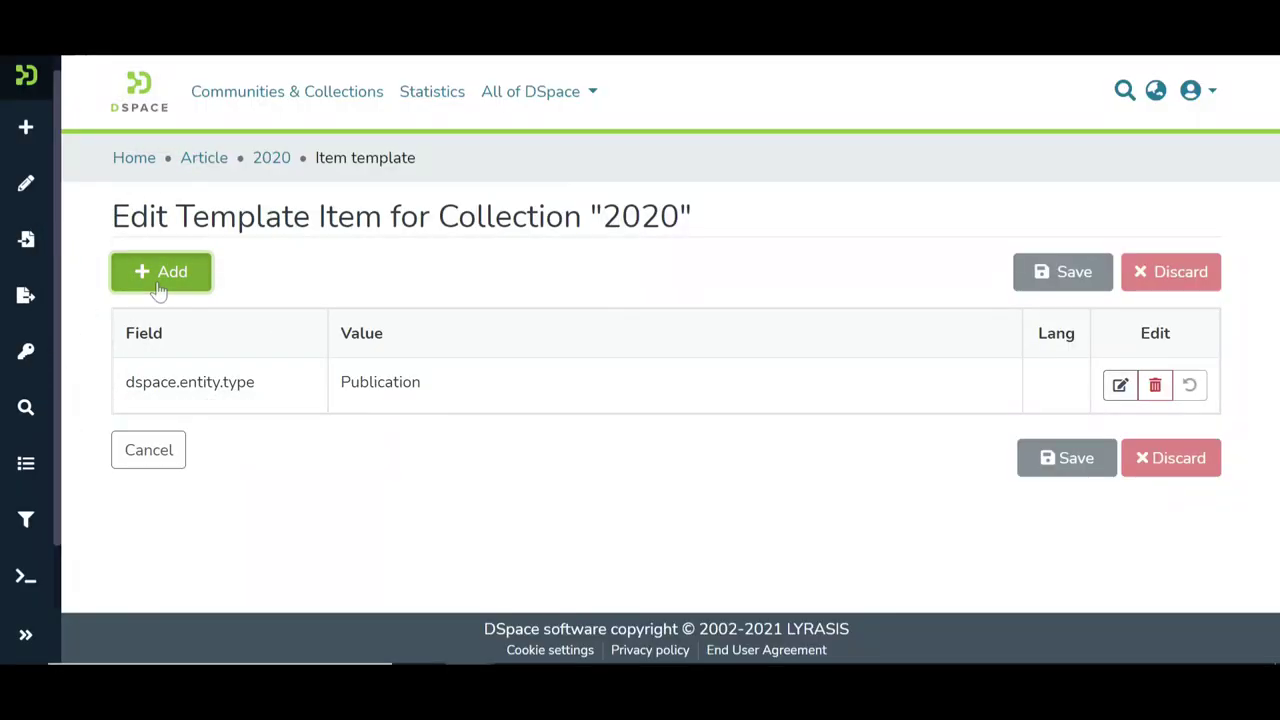
pyautogui.click(158, 288)
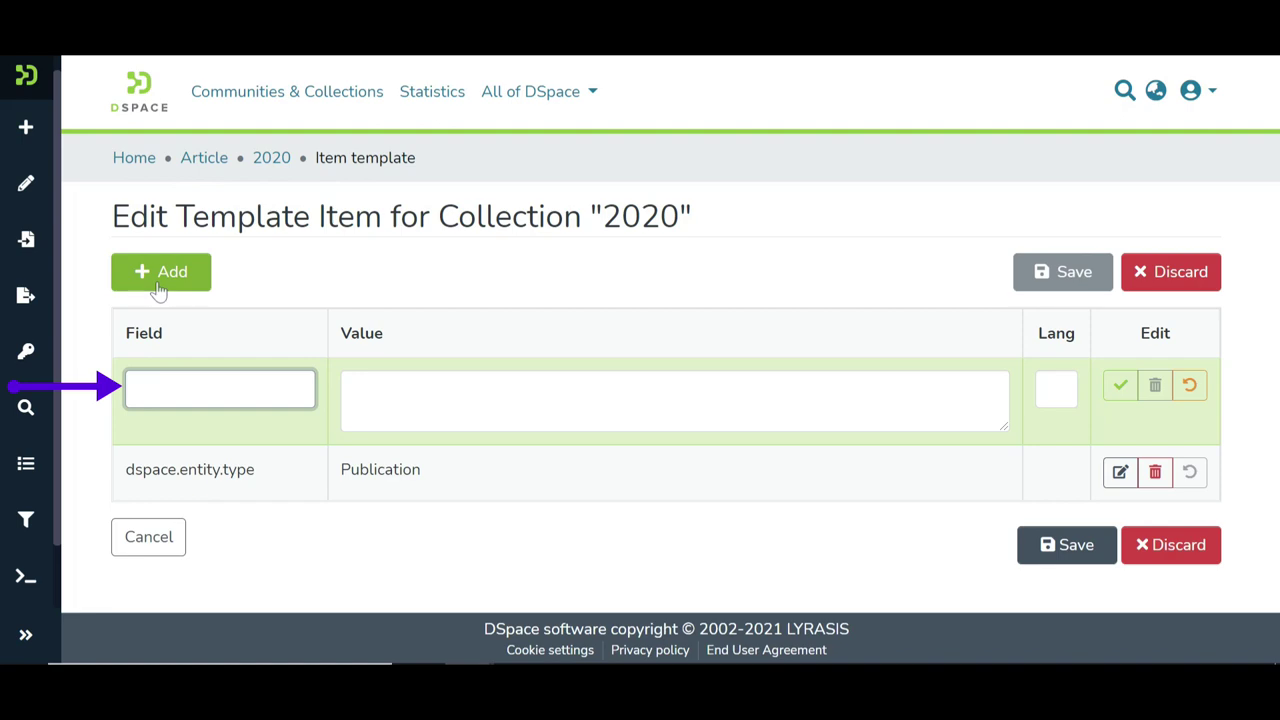
pyautogui.write('dc.contrib')
pyautogui.write('utor')
pyautogui.press('Tab')
pyautogui.write('J')
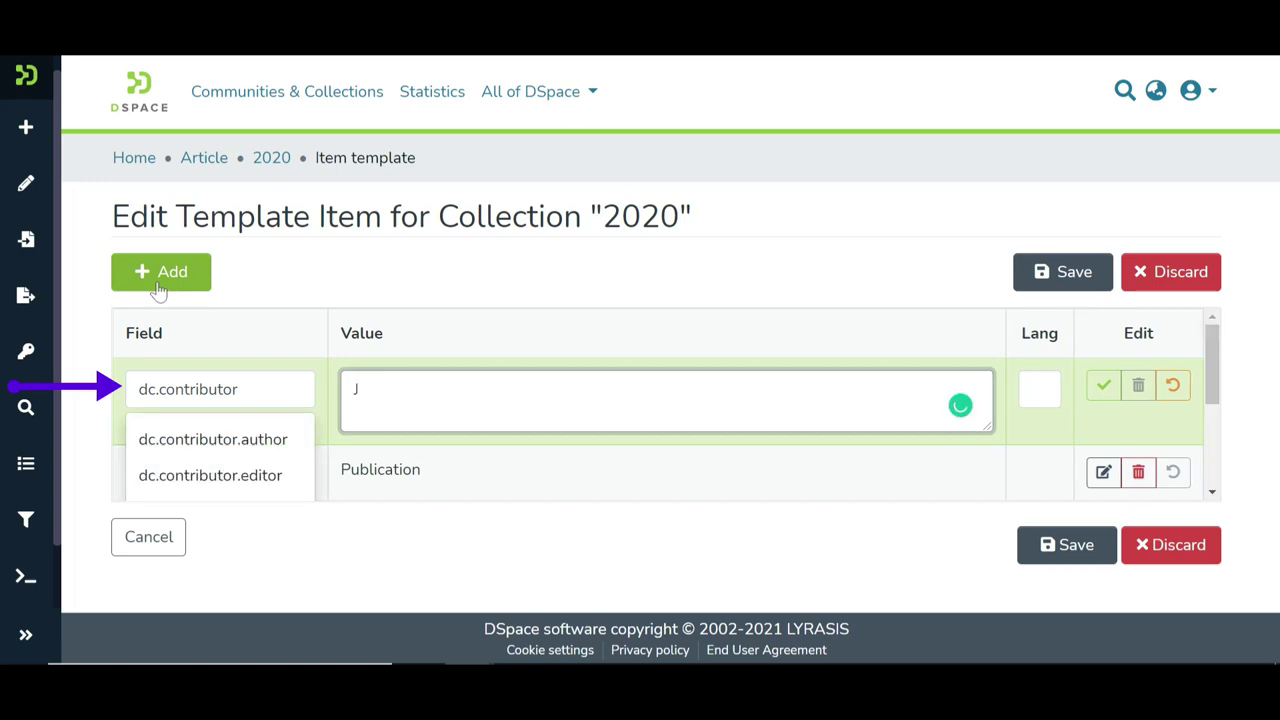
pyautogui.click(204, 441)
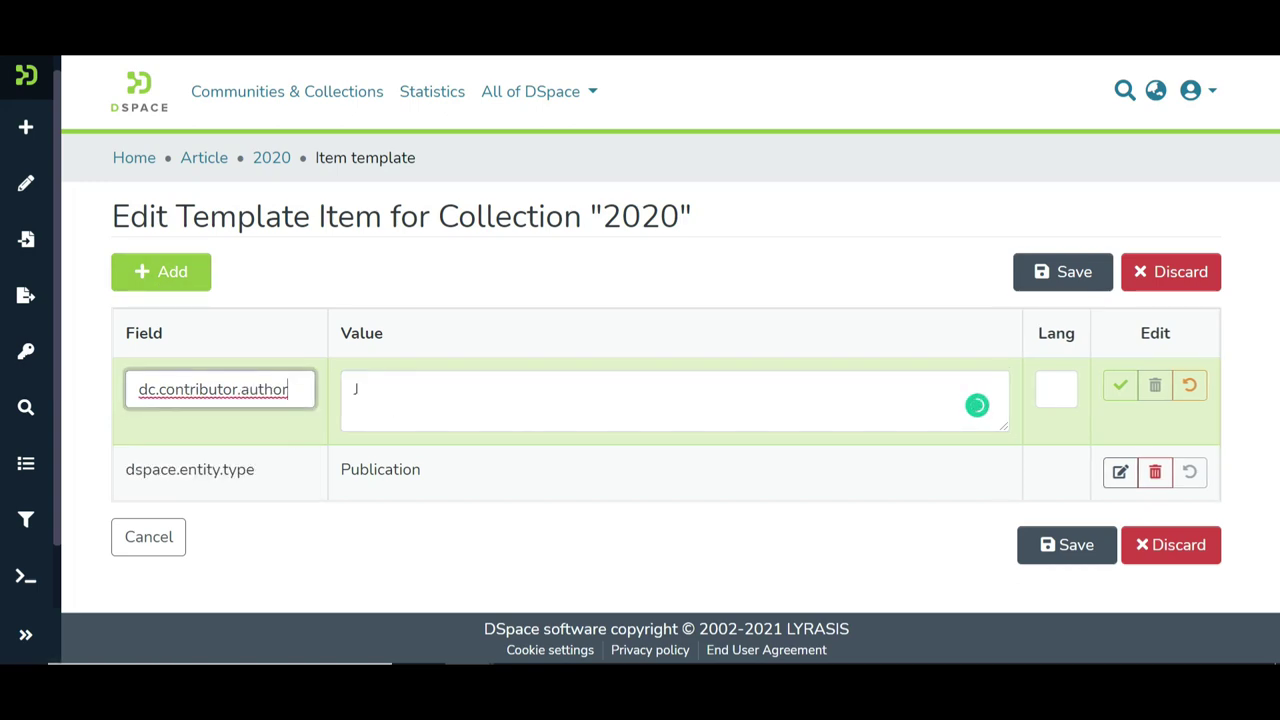
pyautogui.press('Tab')
pyautogui.write('ohn D')
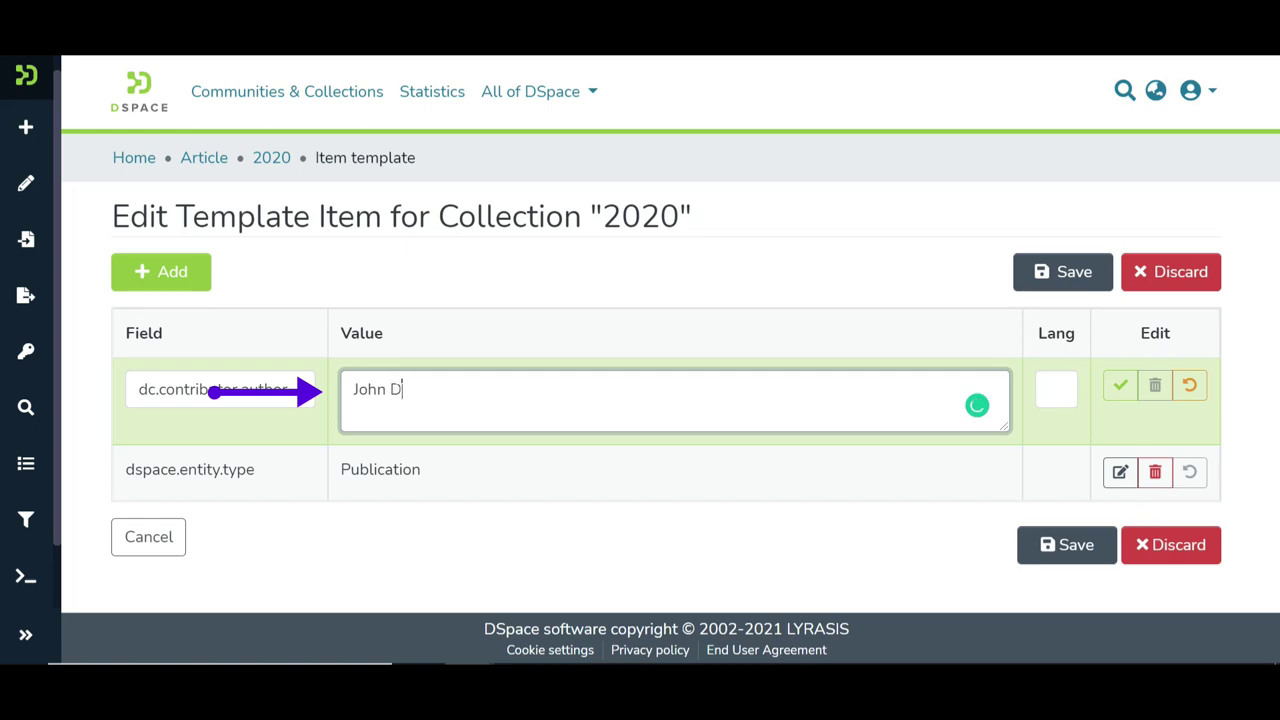
pyautogui.write('oe')
pyautogui.click(1048, 389)
pyautogui.write('en')
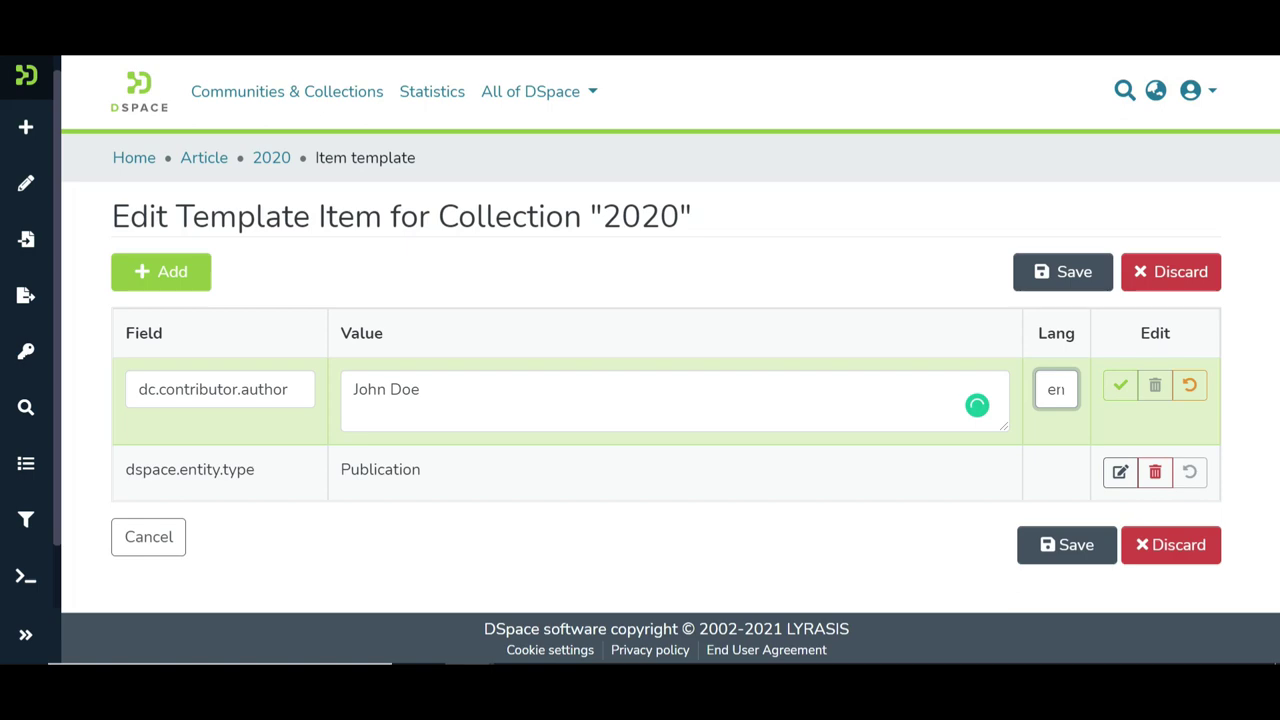
pyautogui.click(1120, 386)
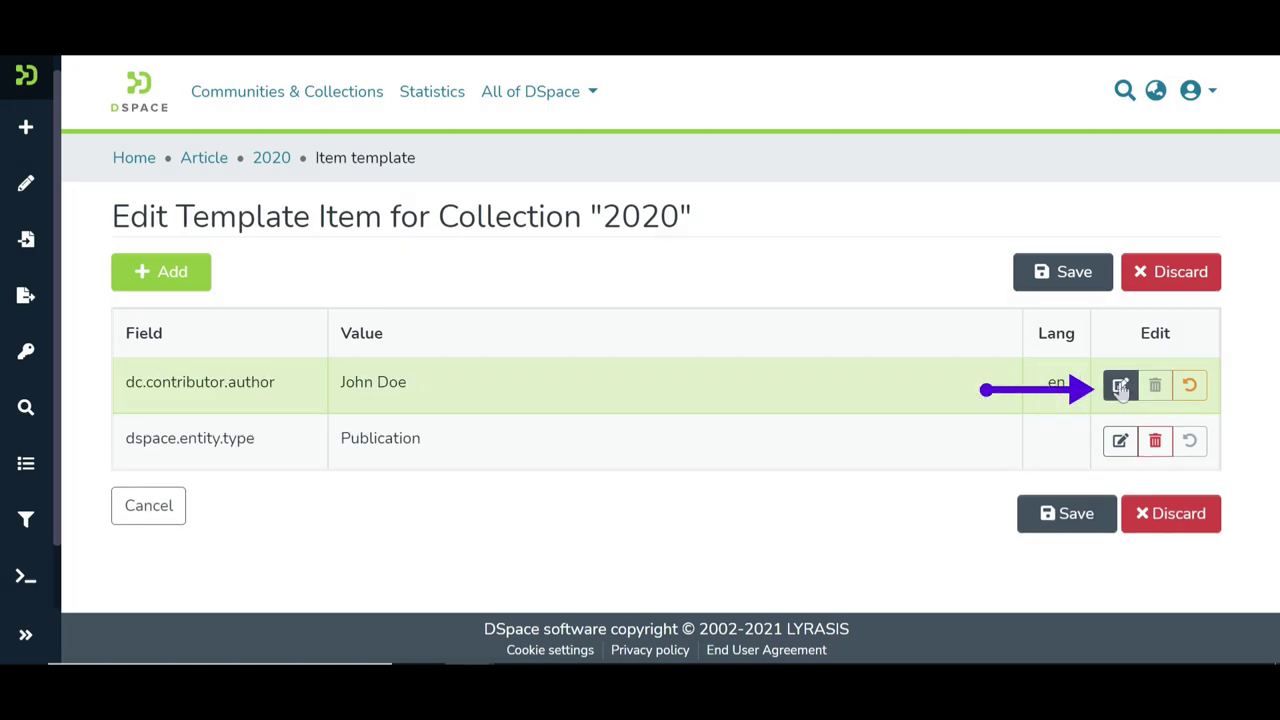
pyautogui.click(1046, 512)
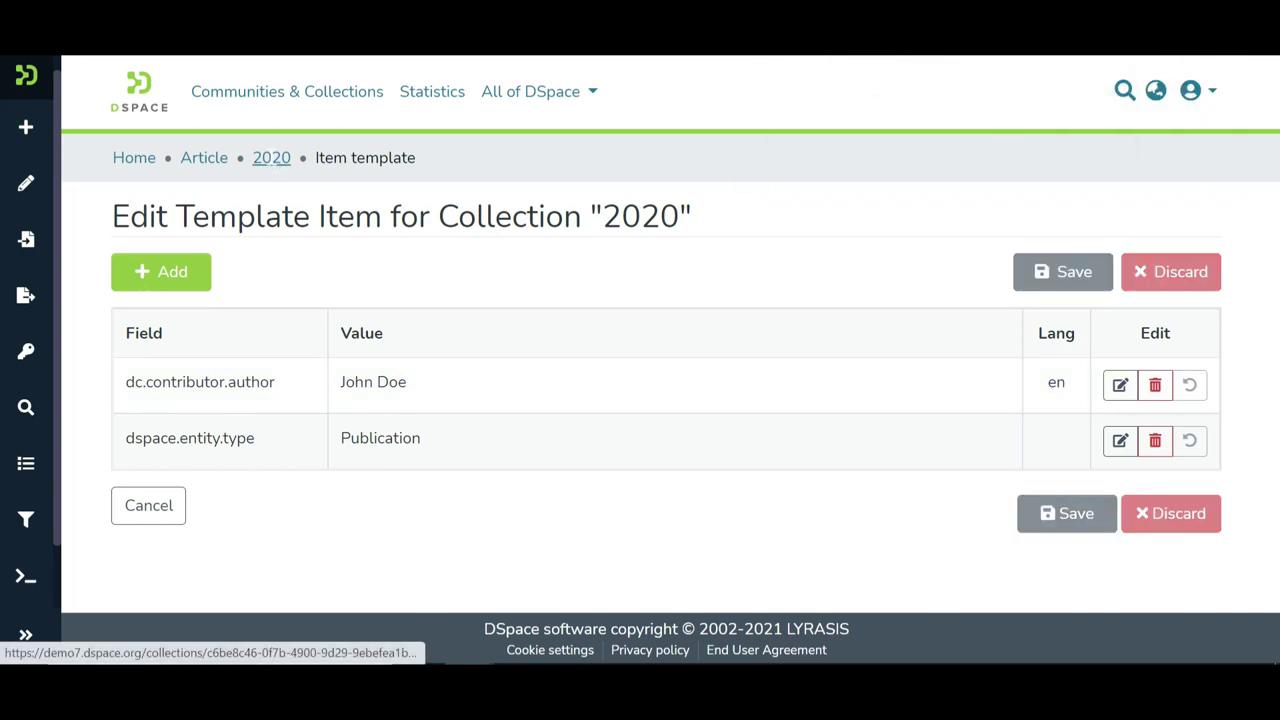
# Upload the map image as the collection's logo.
pyautogui.click(271, 158)
pyautogui.click(1203, 211)
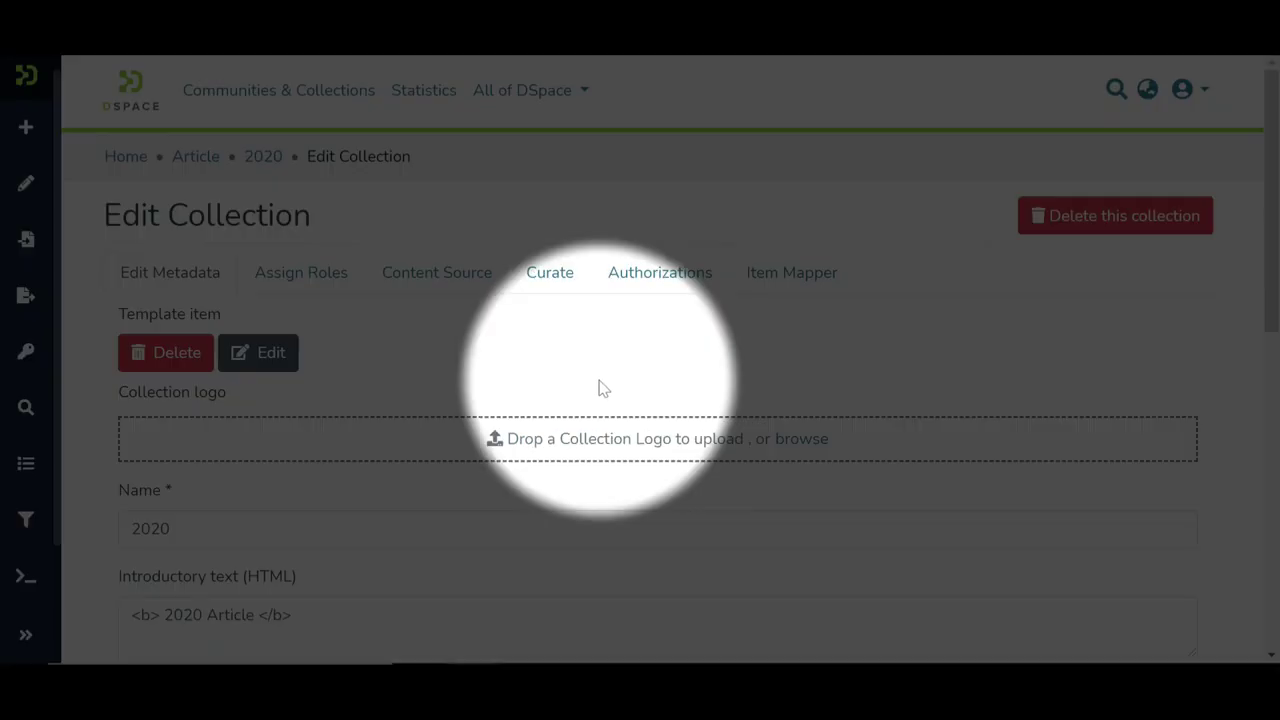
pyautogui.scroll(-1, 603, 388)
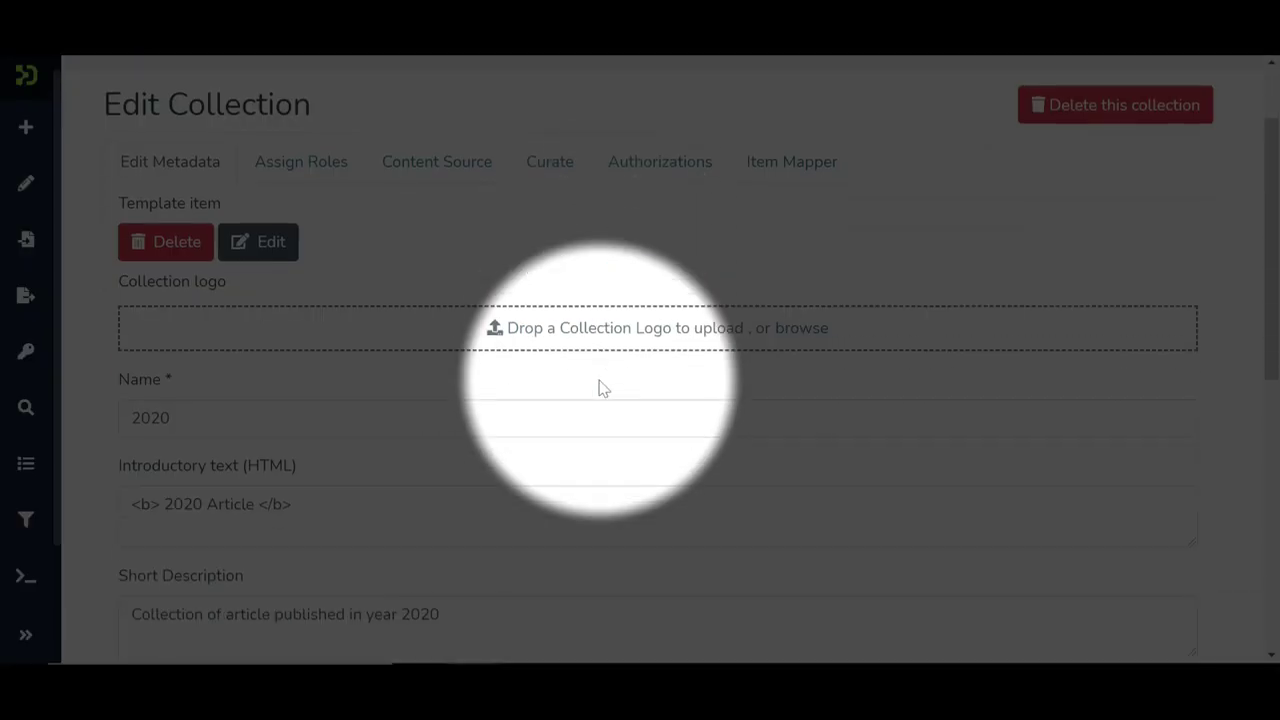
pyautogui.click(790, 330)
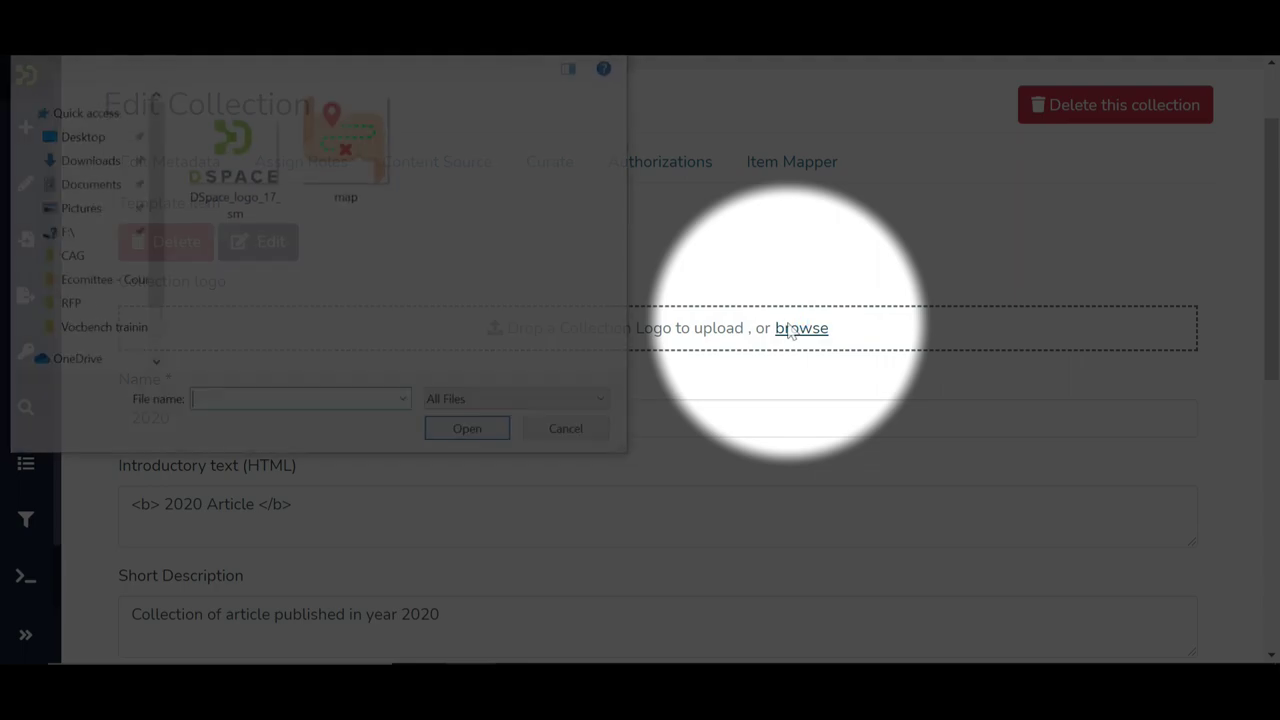
pyautogui.doubleClick(368, 181)
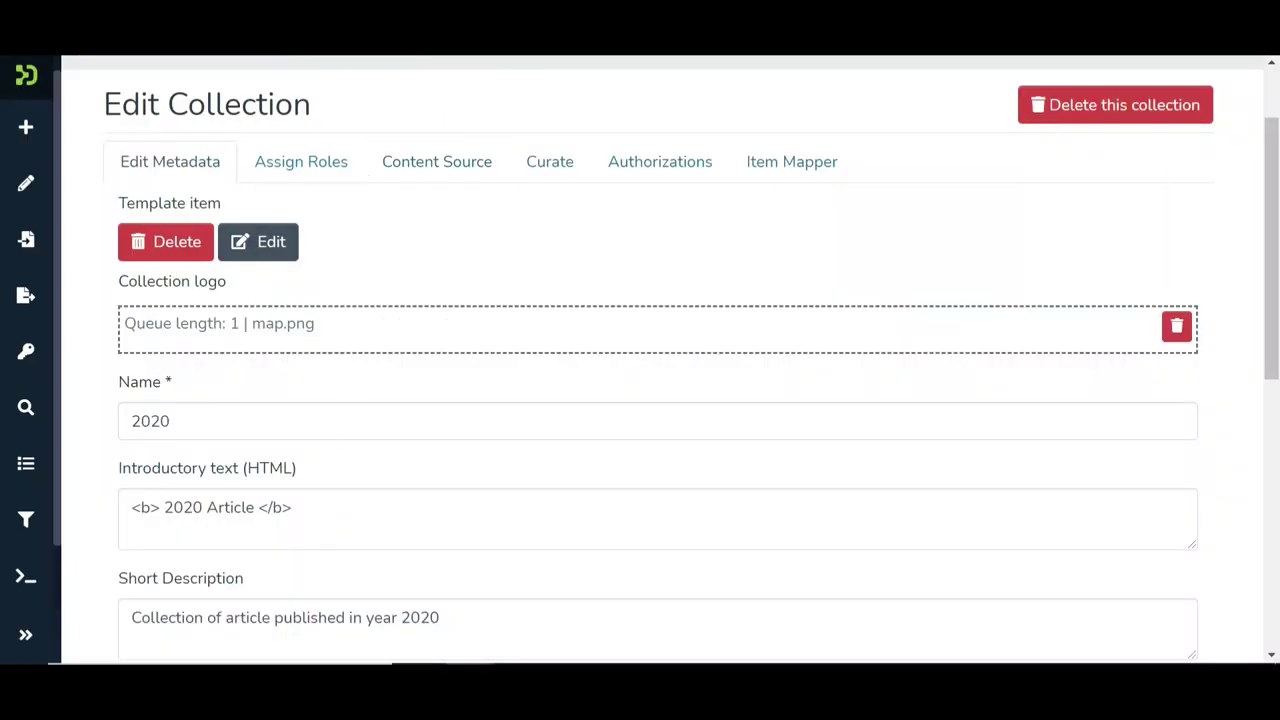
# Rename the collection to 2021, update the introductory text year, and save.
pyautogui.click(336, 423)
pyautogui.press('BackSpace')
pyautogui.write('1')
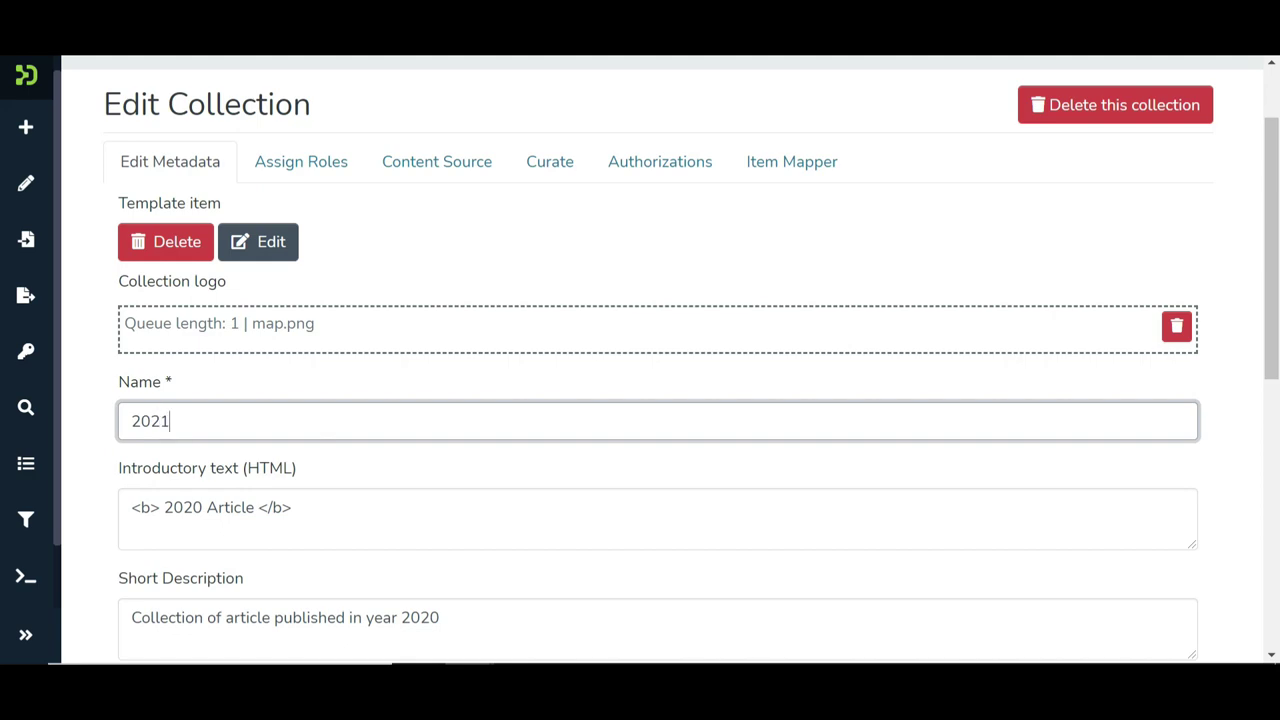
pyautogui.click(203, 507)
pyautogui.write('1')
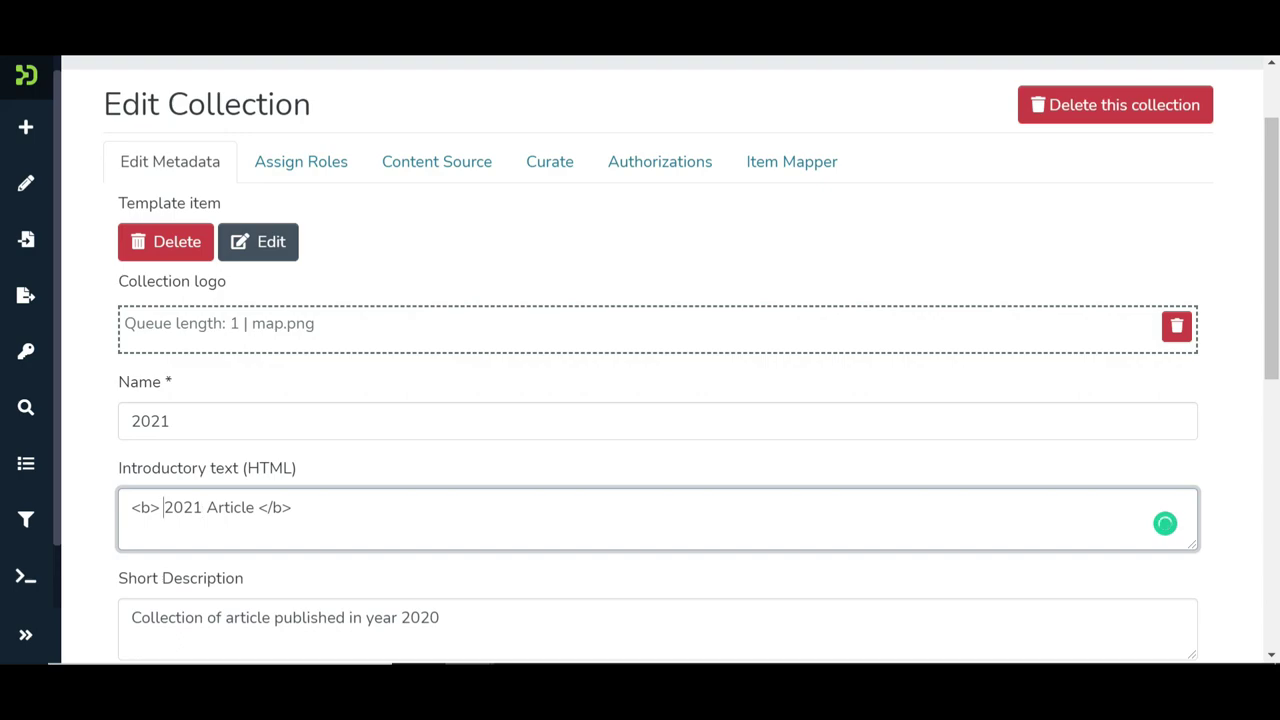
pyautogui.scroll(-2, 205, 520)
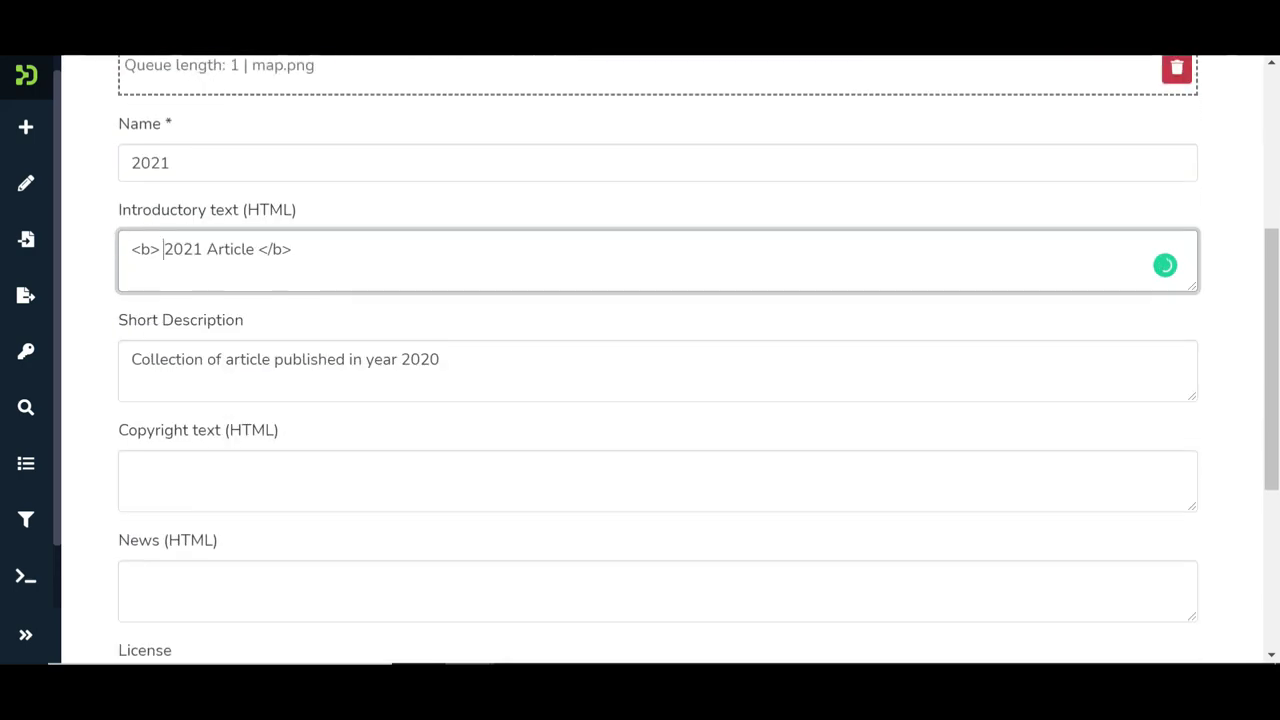
pyautogui.scroll(-2, 205, 520)
pyautogui.scroll(-2, 205, 520)
pyautogui.scroll(-1, 205, 520)
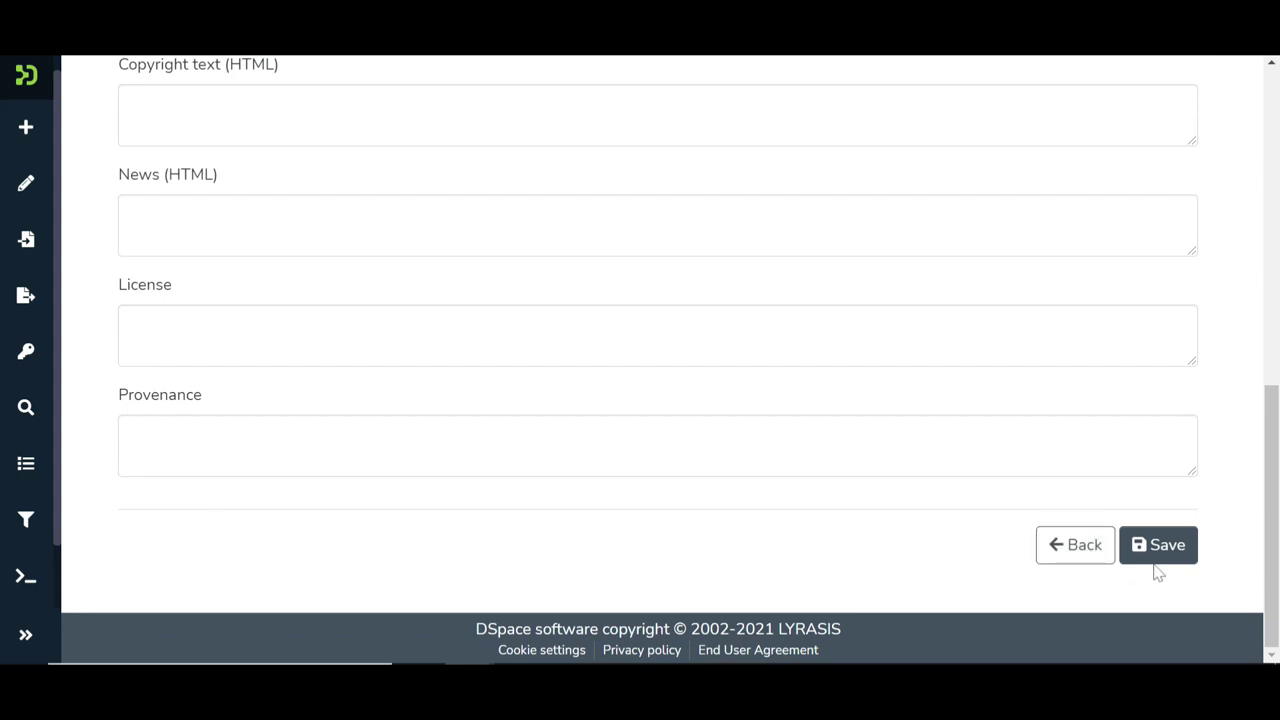
pyautogui.click(1168, 560)
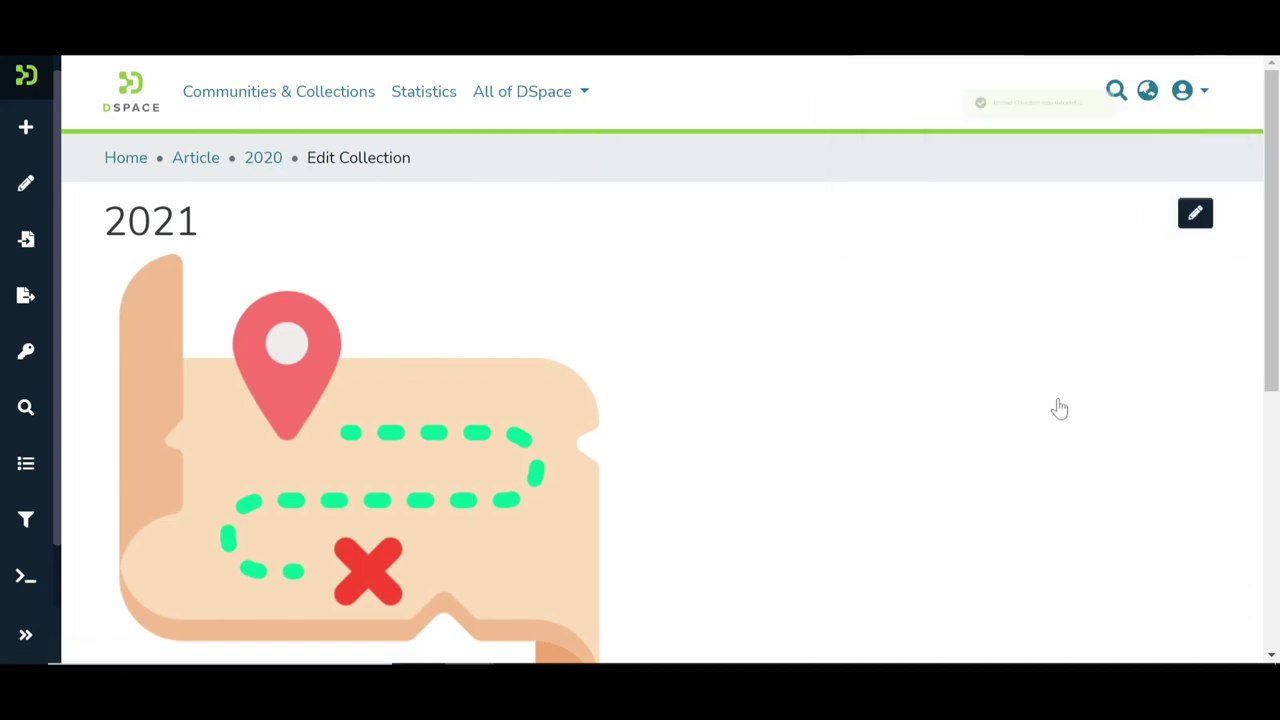
# Create an ADMIN group for the 2021 collection's Administrators role.
pyautogui.click(1195, 213)
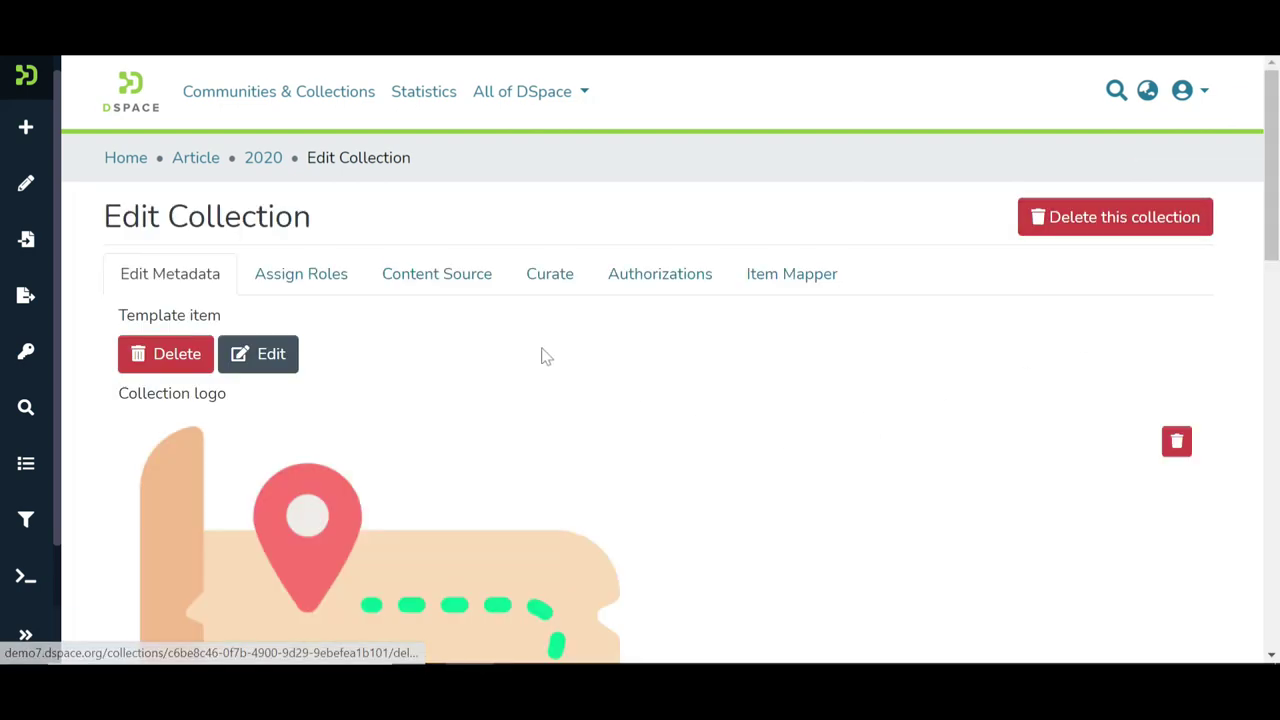
pyautogui.click(298, 287)
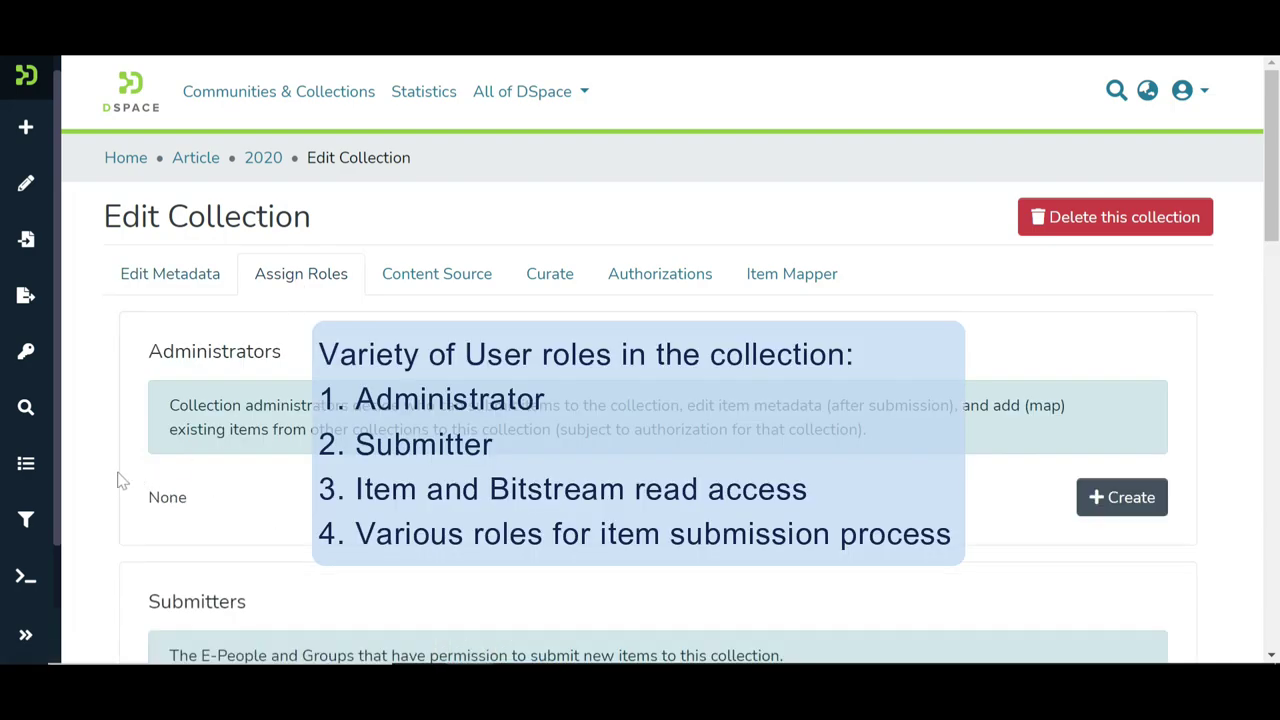
pyautogui.scroll(-2, 118, 480)
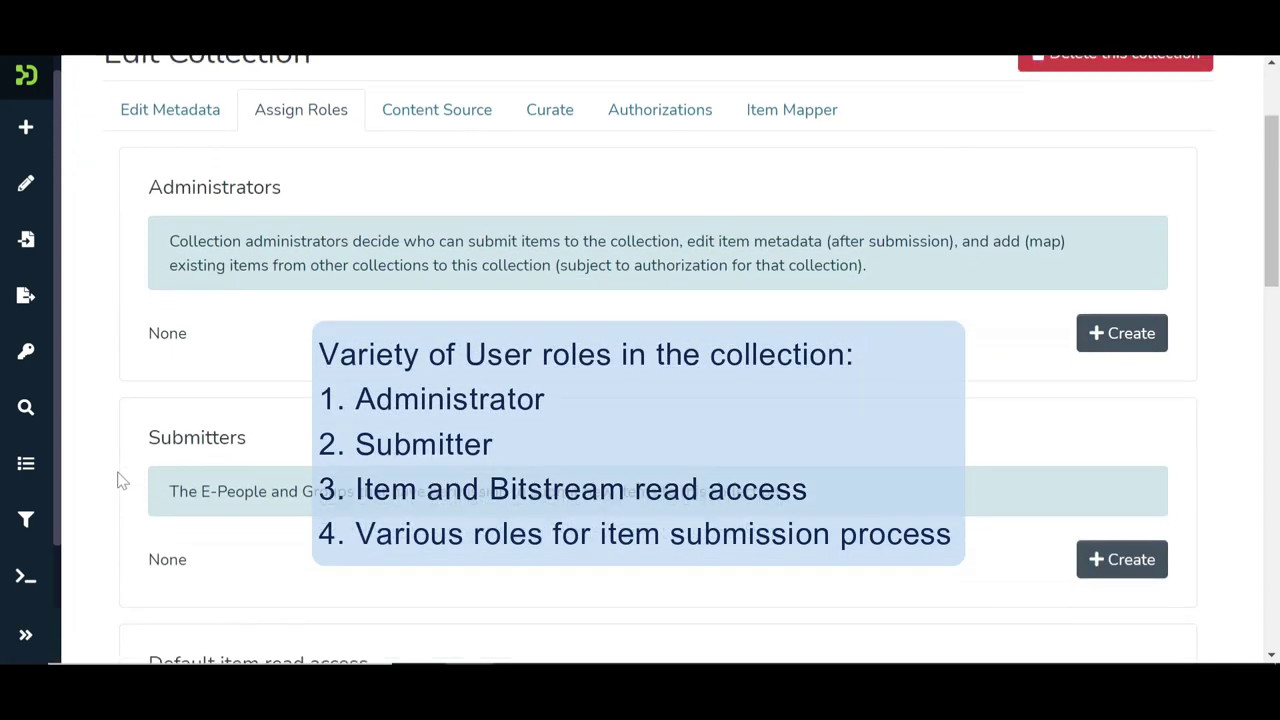
pyautogui.scroll(-1, 118, 480)
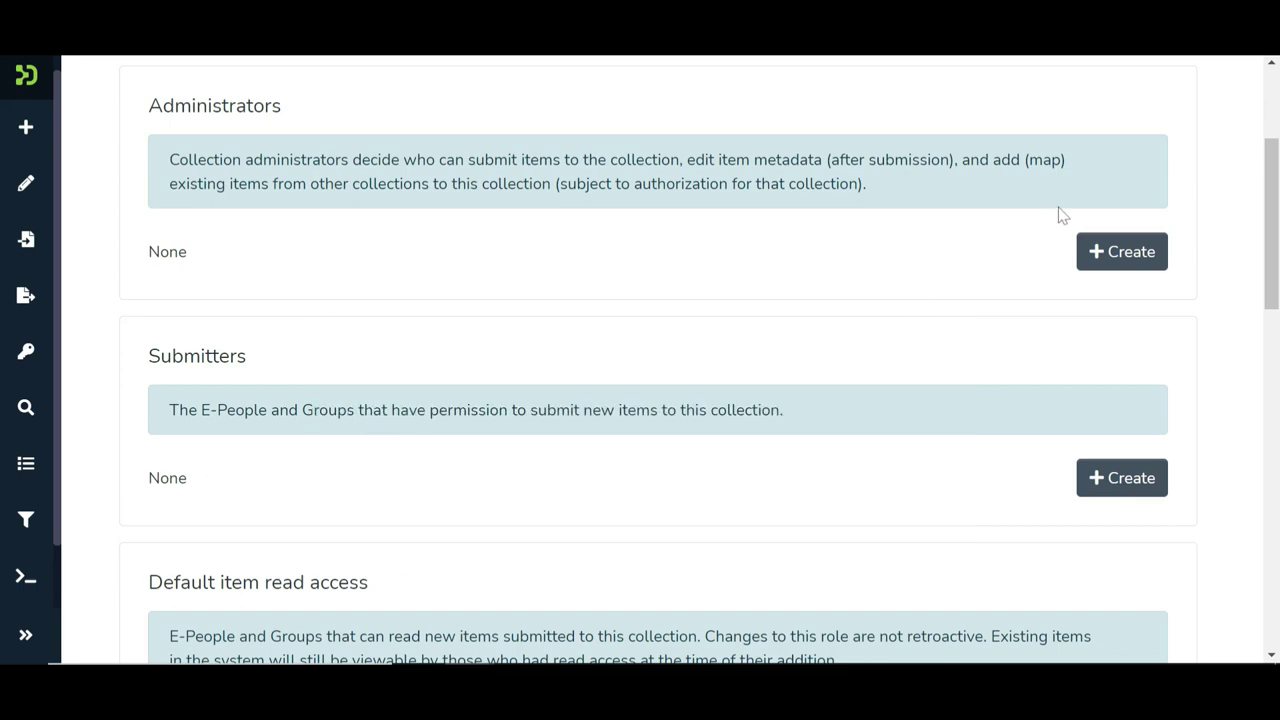
pyautogui.click(1103, 245)
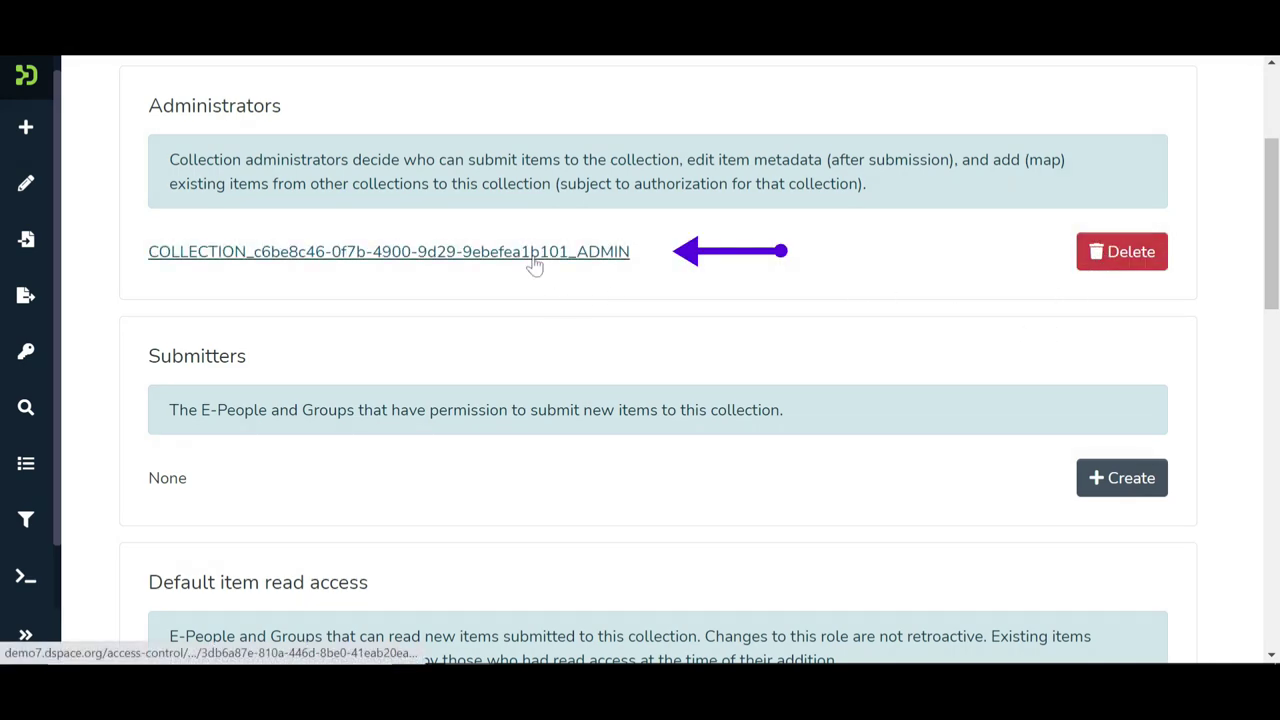
# Add Demo Site Administrator, found by searching 'dspace', to the ADMIN group.
pyautogui.click(535, 262)
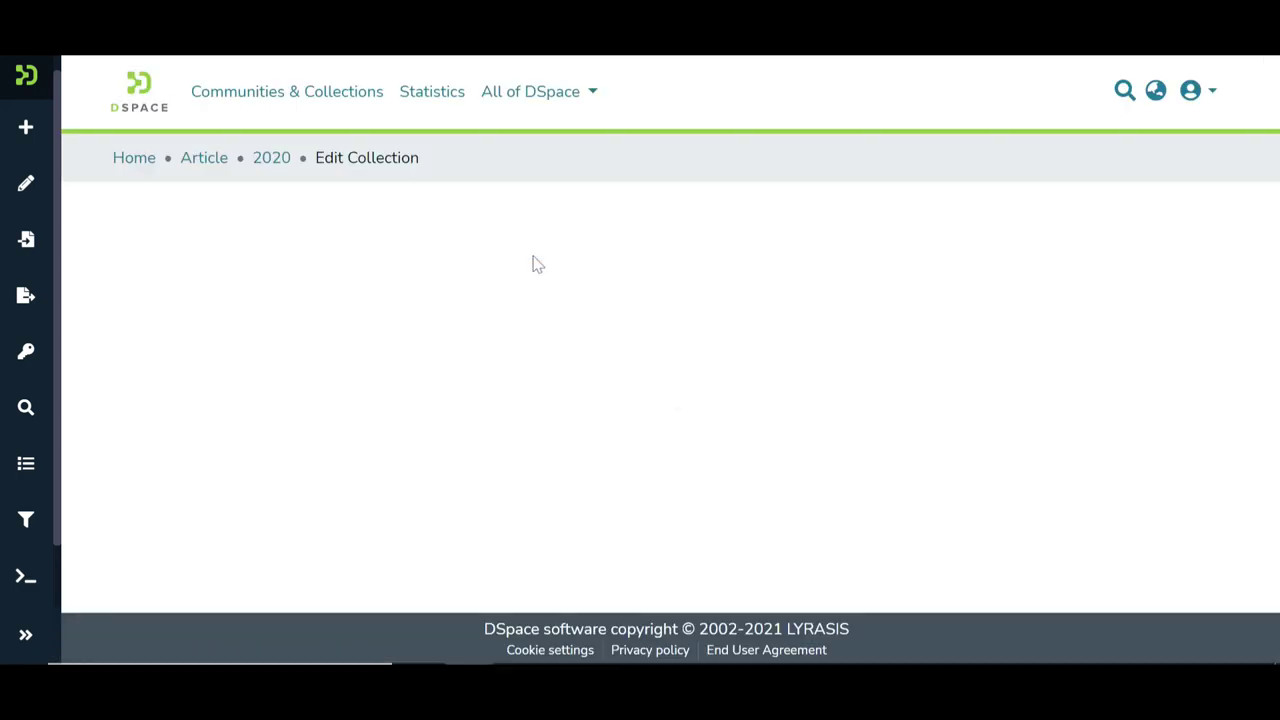
pyautogui.scroll(-3, 608, 457)
pyautogui.scroll(-1, 612, 455)
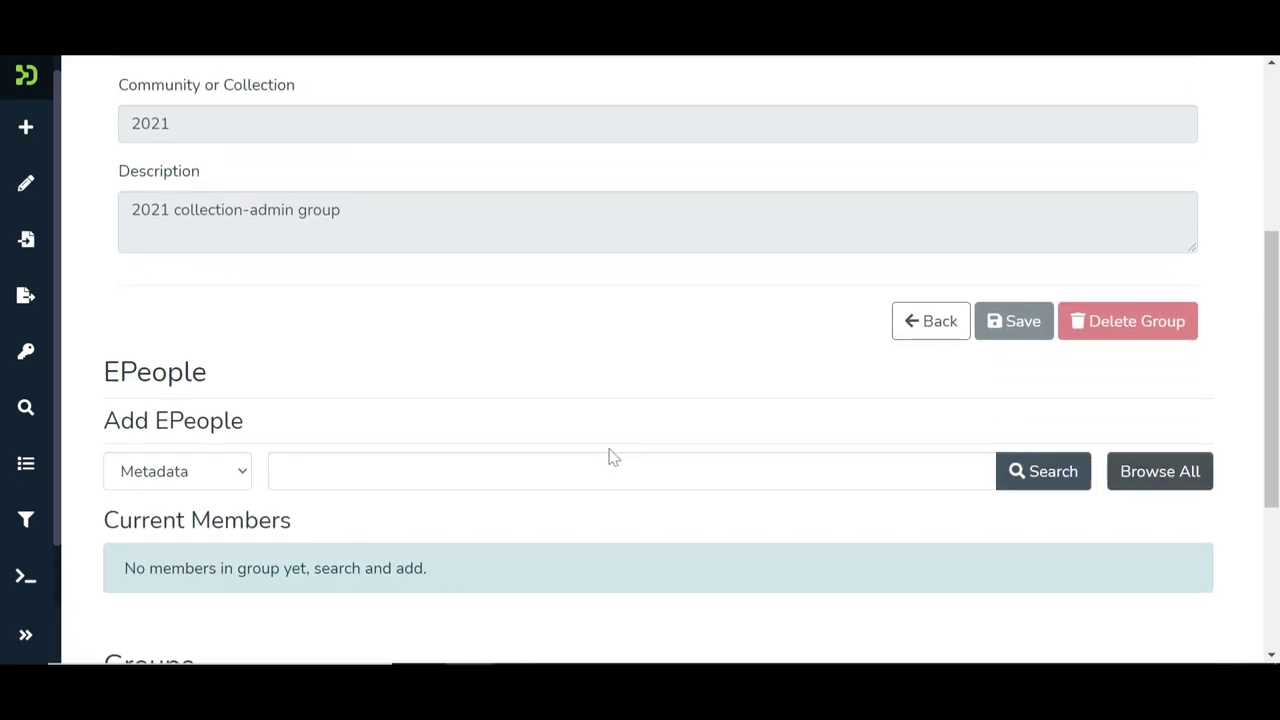
pyautogui.click(1145, 484)
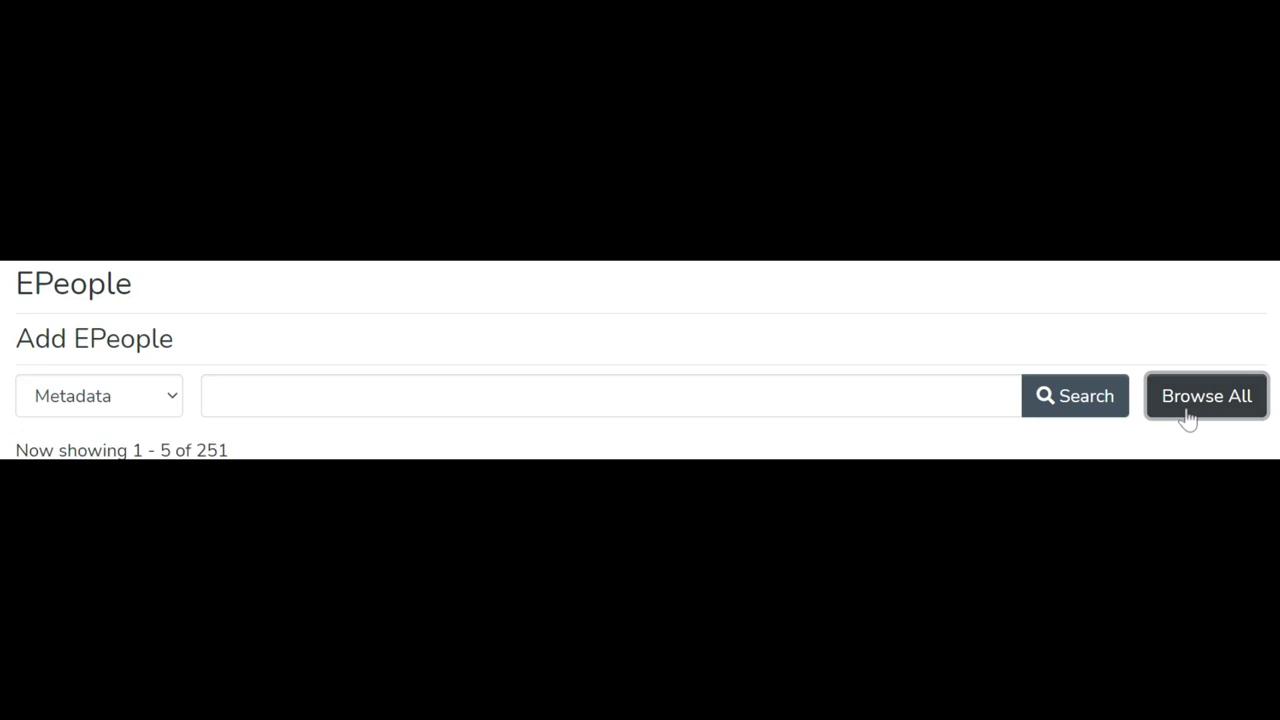
pyautogui.click(611, 396)
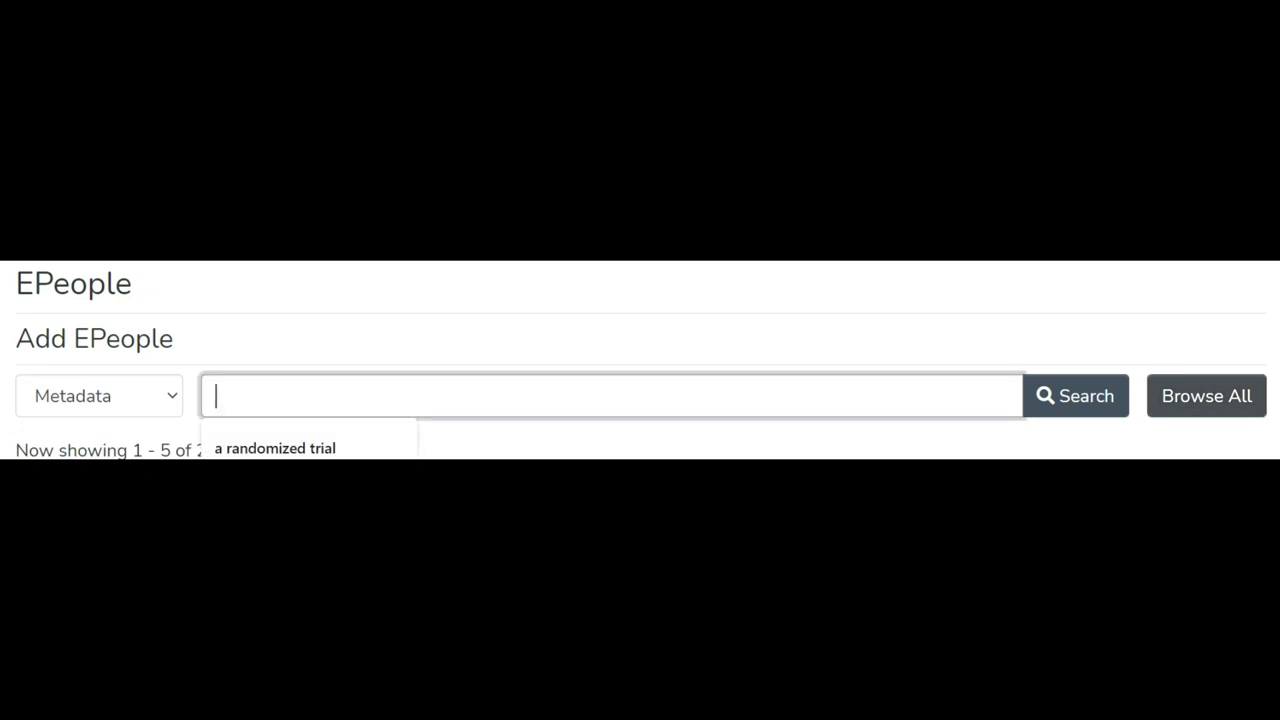
pyautogui.write('dspace')
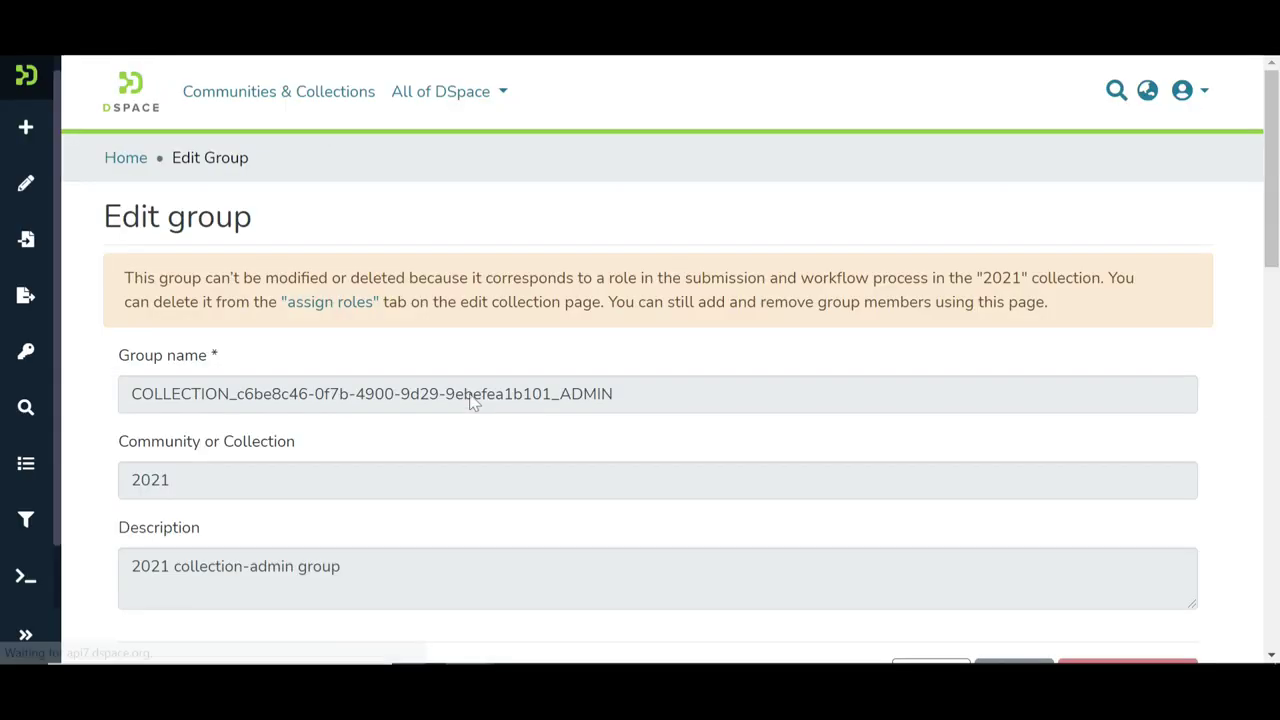
pyautogui.press('Return')
pyautogui.scroll(-2, 471, 400)
pyautogui.scroll(-2, 471, 400)
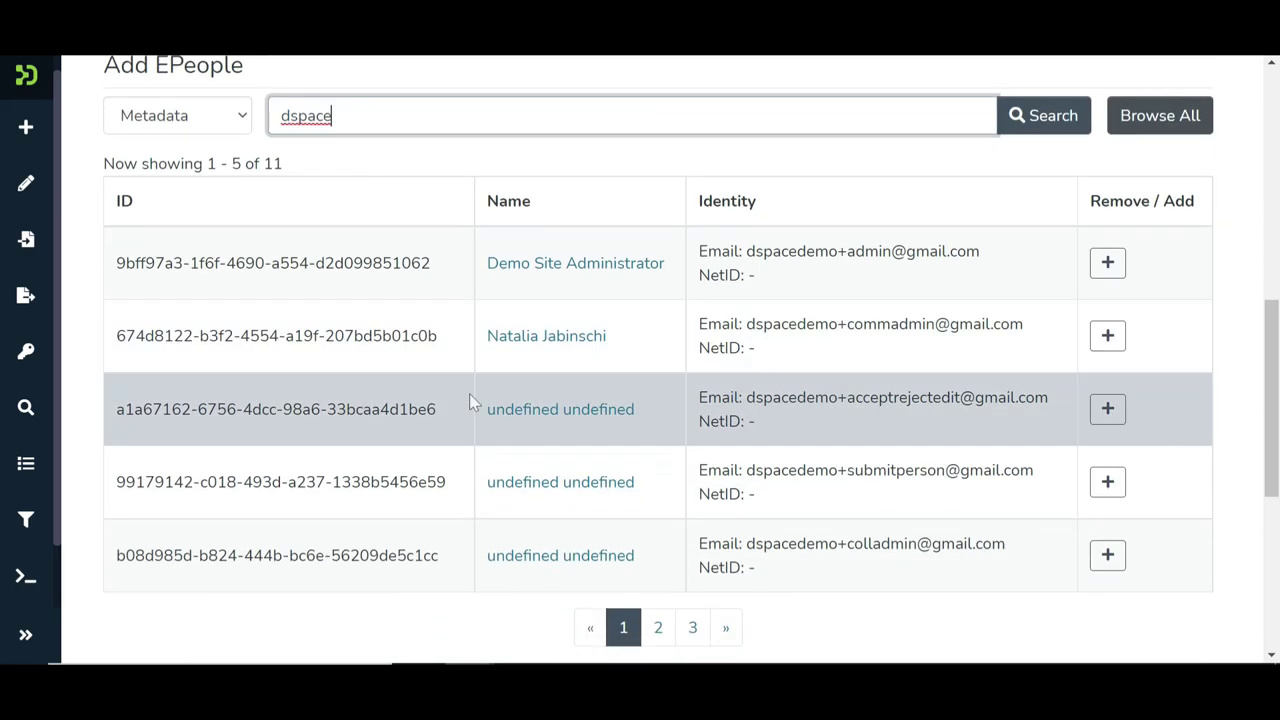
pyautogui.click(1107, 262)
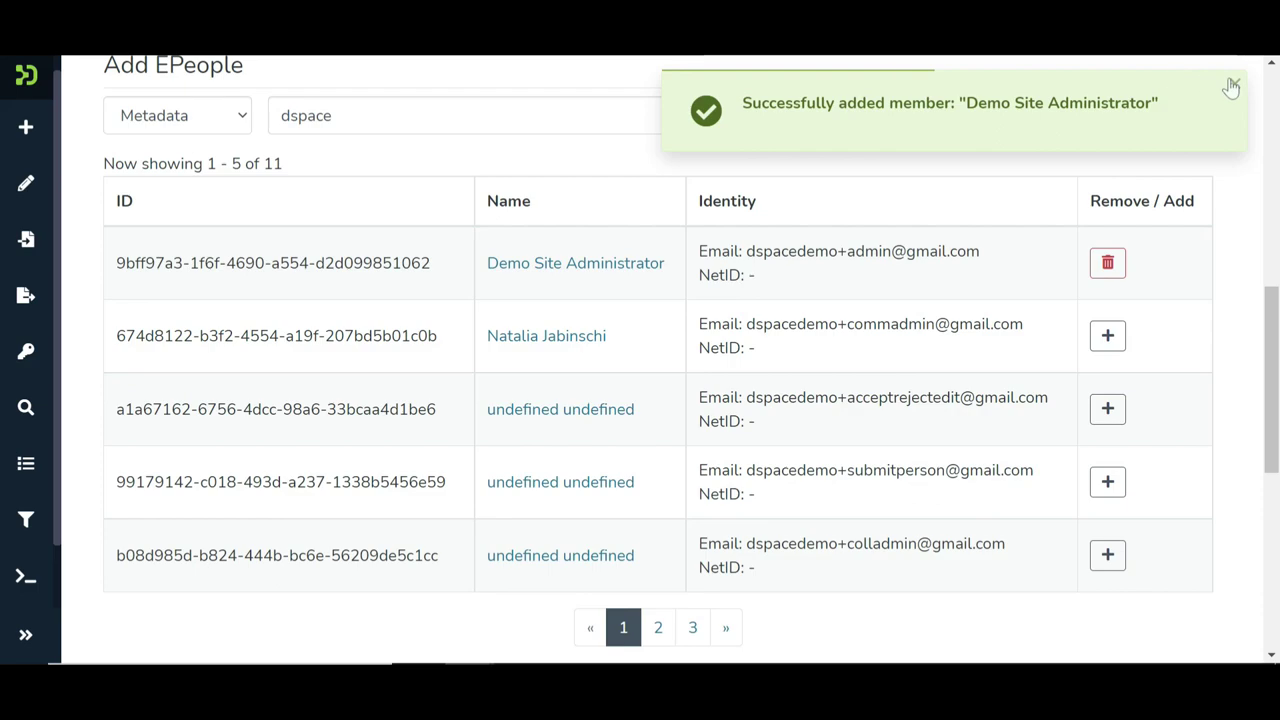
# Add the Administrator group as a subgroup of the collection's ADMIN group.
pyautogui.scroll(-4, 563, 237)
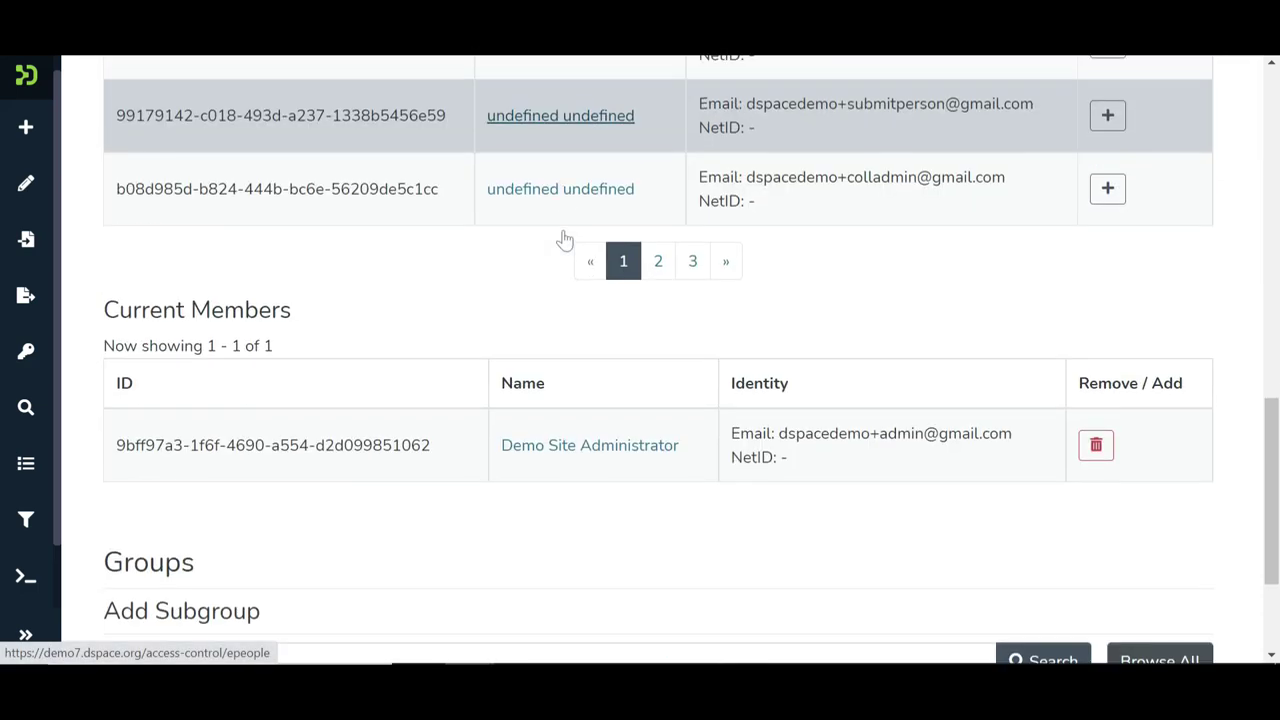
pyautogui.scroll(-3, 563, 237)
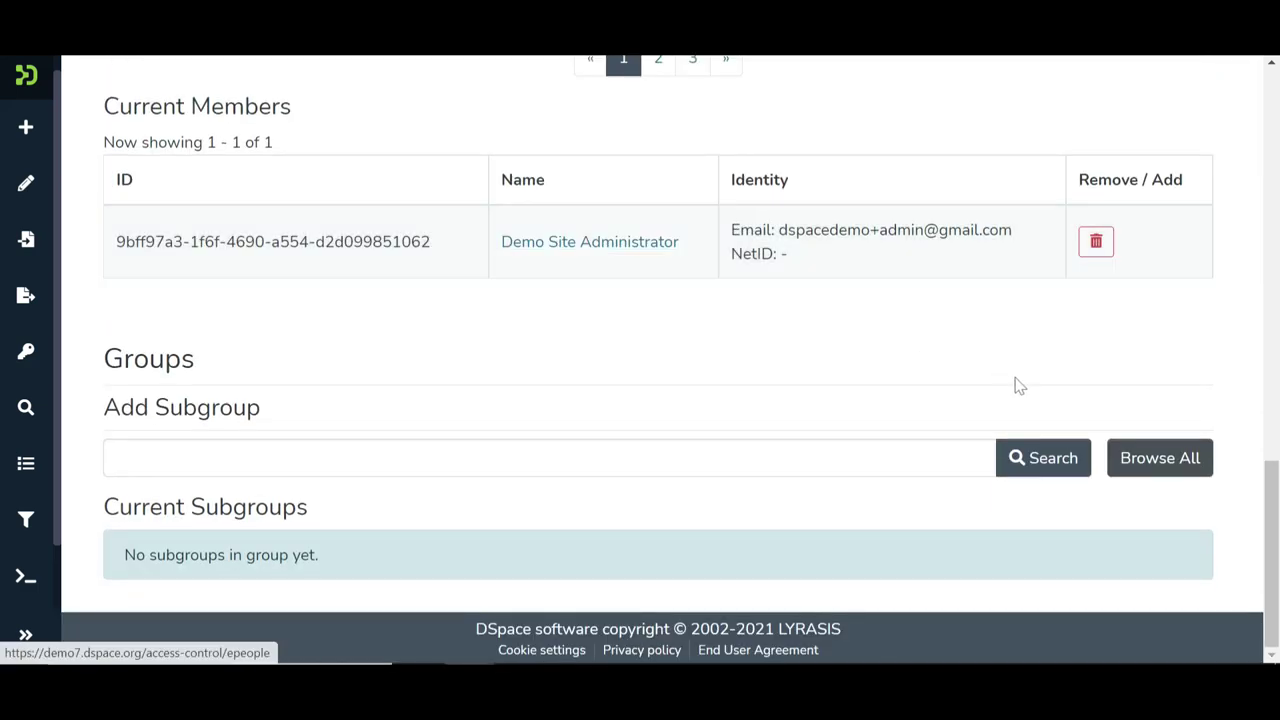
pyautogui.click(1127, 461)
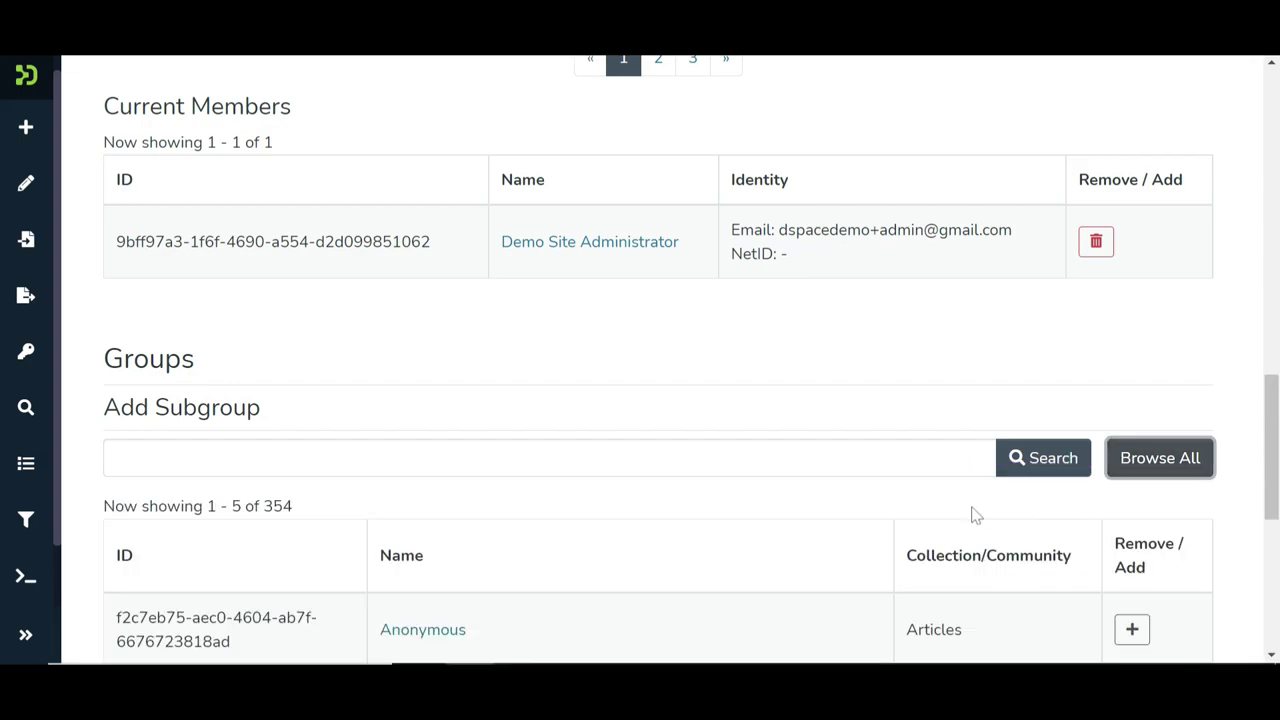
pyautogui.scroll(-3, 970, 514)
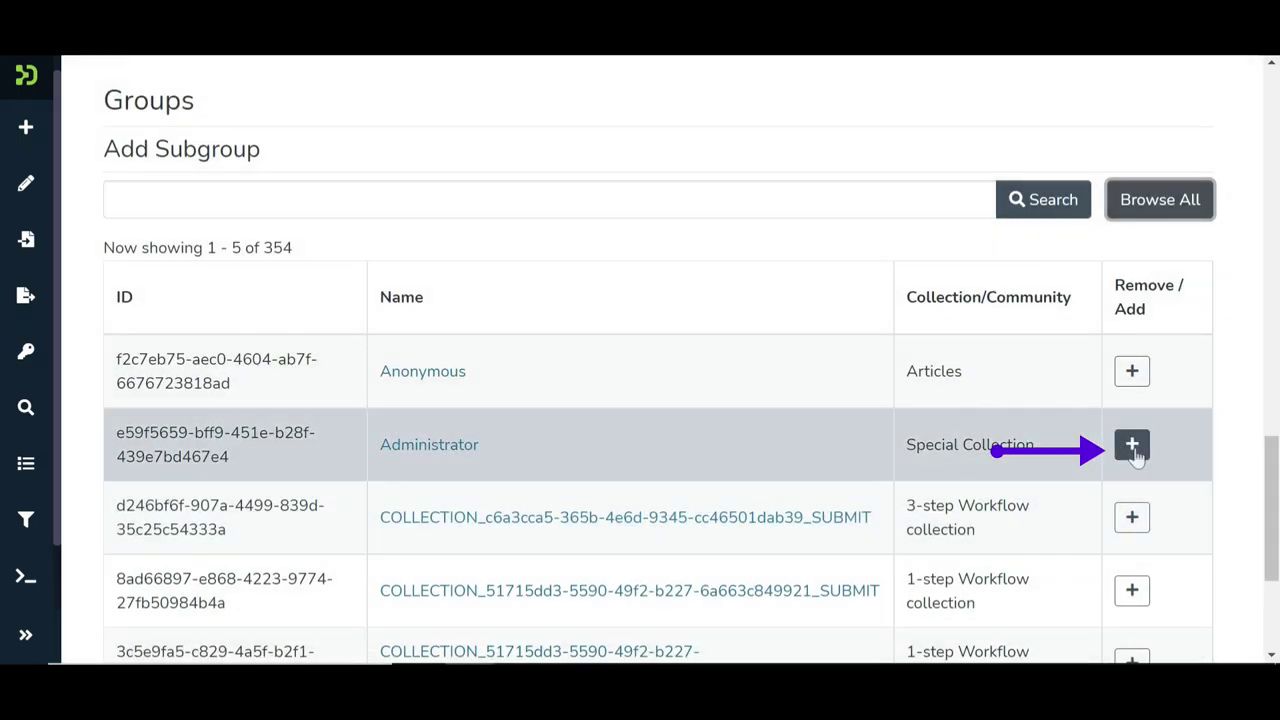
pyautogui.click(1133, 452)
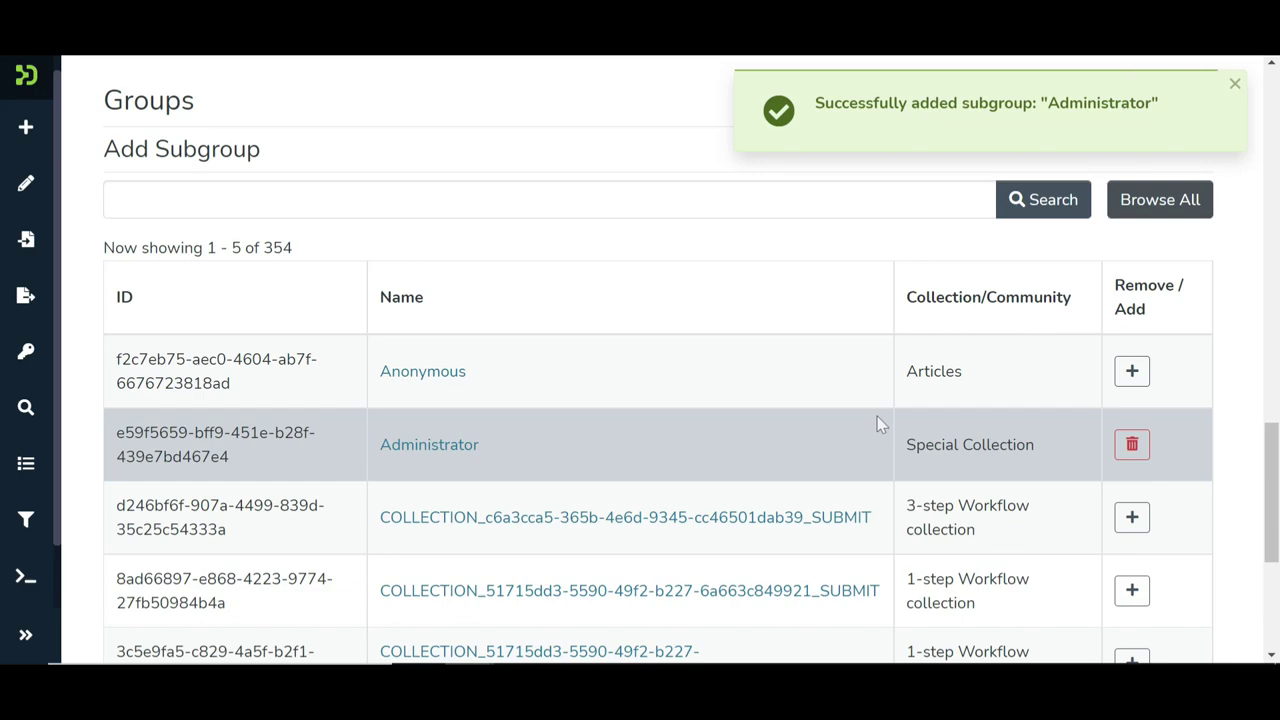
pyautogui.scroll(-5, 877, 416)
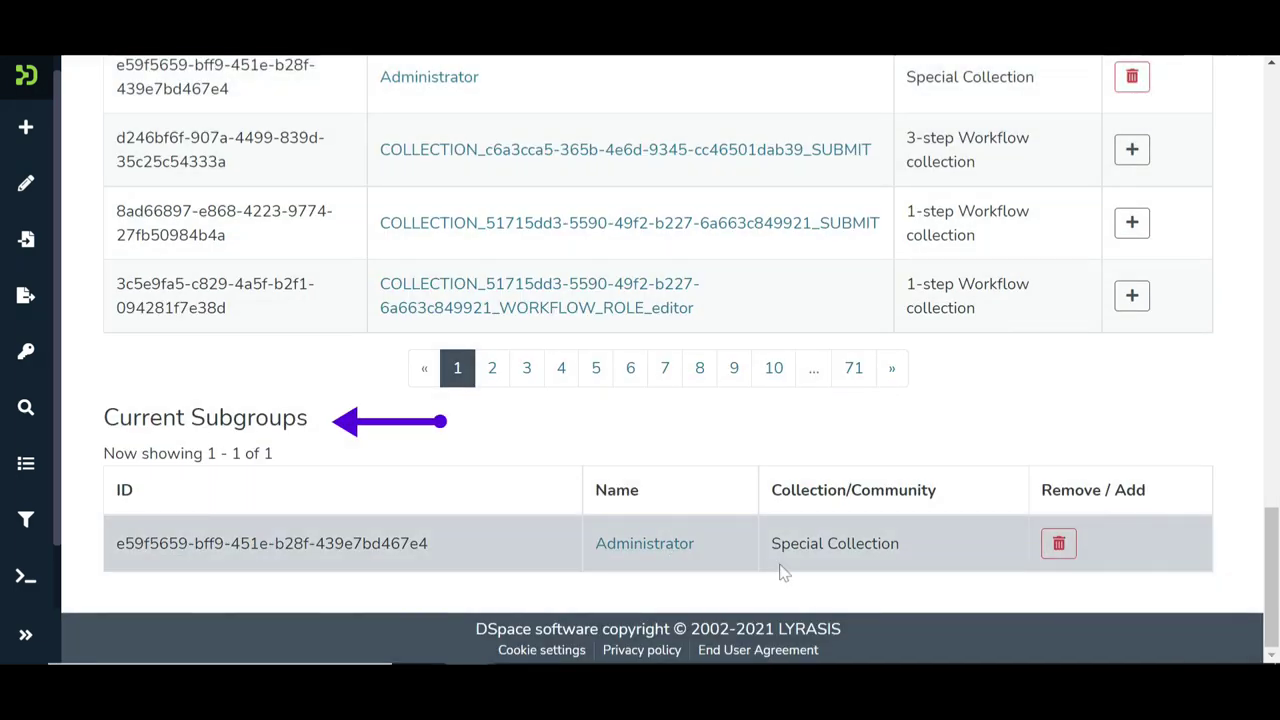
pyautogui.scroll(10, 852, 537)
pyautogui.scroll(10, 852, 537)
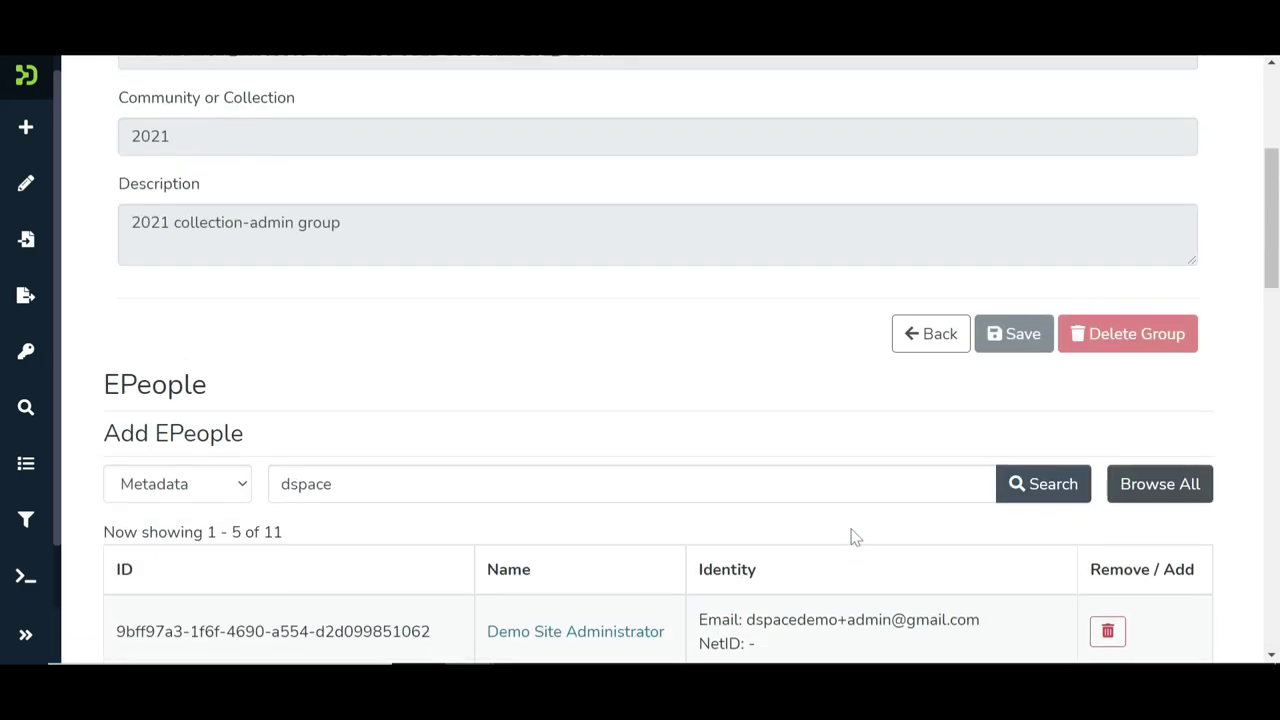
pyautogui.scroll(10, 852, 537)
pyautogui.click(94, 298)
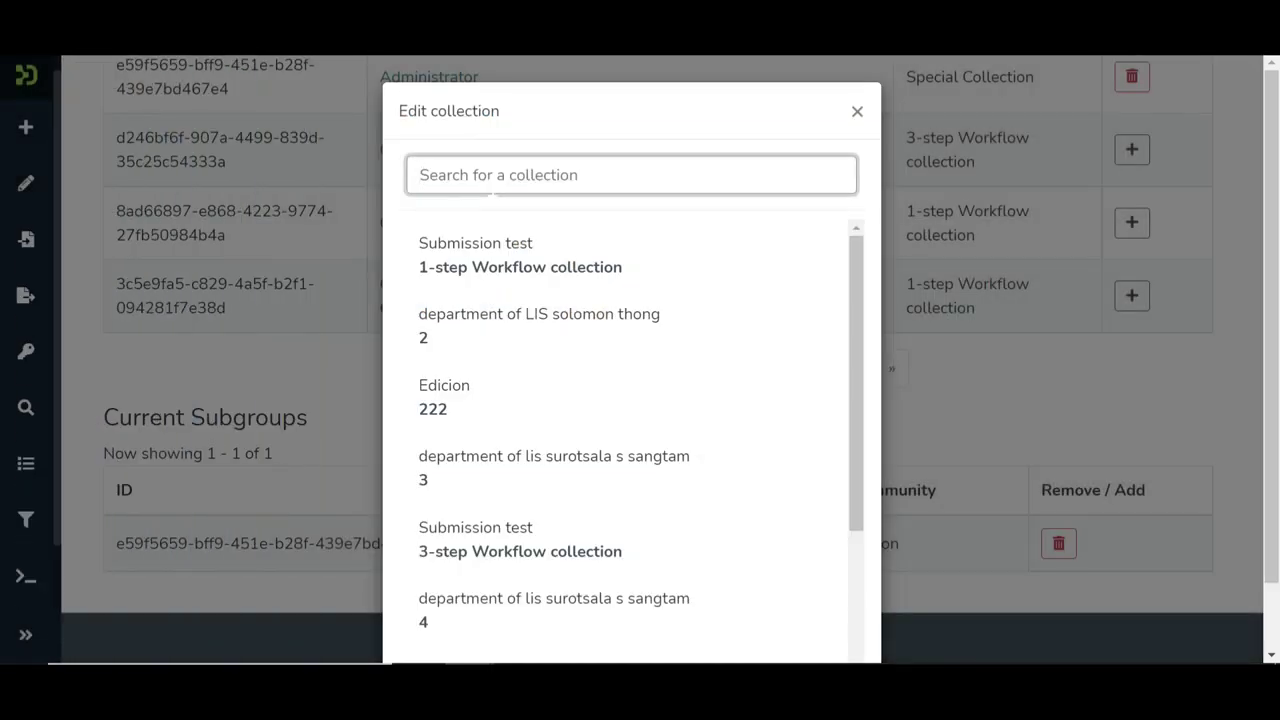
pyautogui.write('2020')
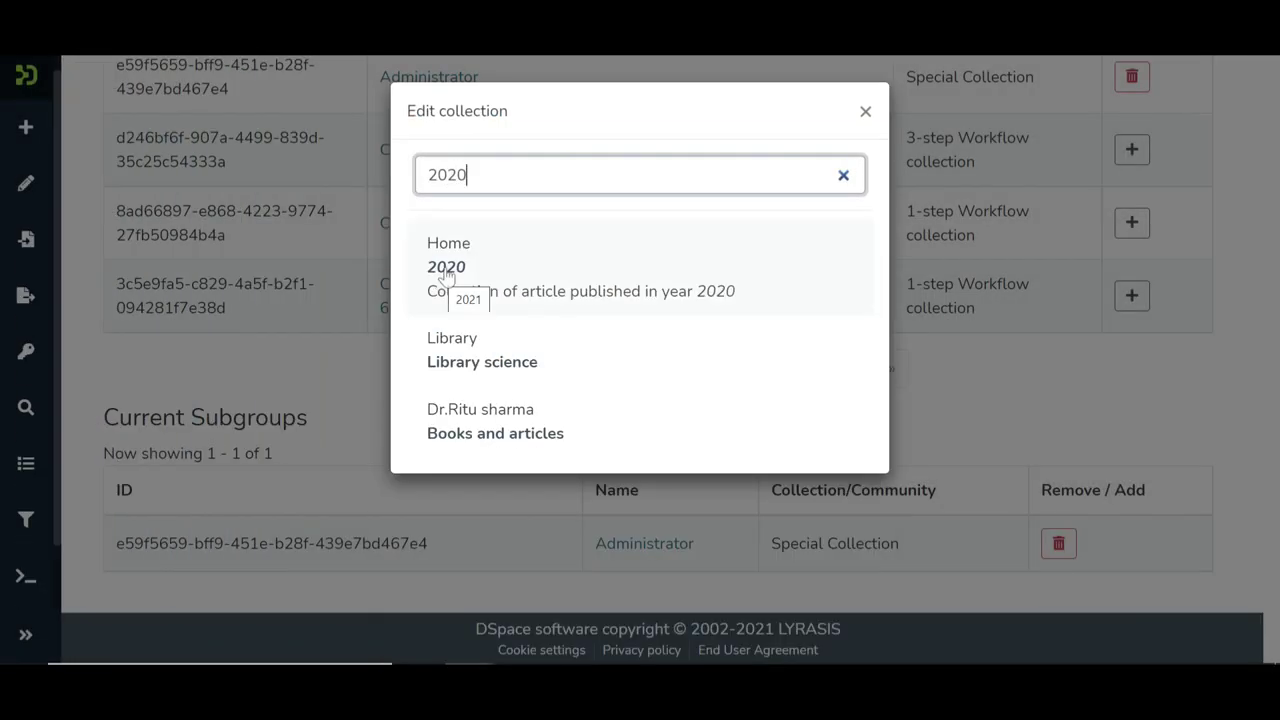
pyautogui.click(451, 280)
pyautogui.click(296, 276)
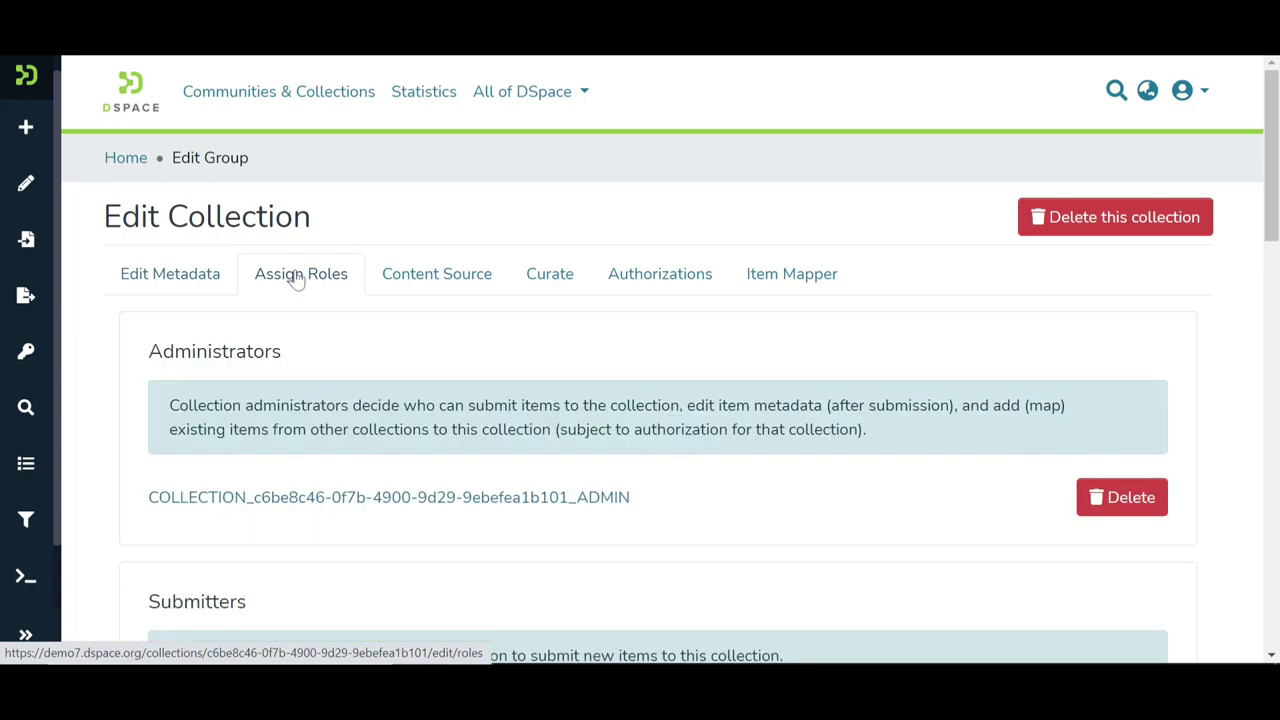
pyautogui.scroll(-1, 296, 278)
pyautogui.scroll(-1, 296, 278)
pyautogui.scroll(-2, 295, 275)
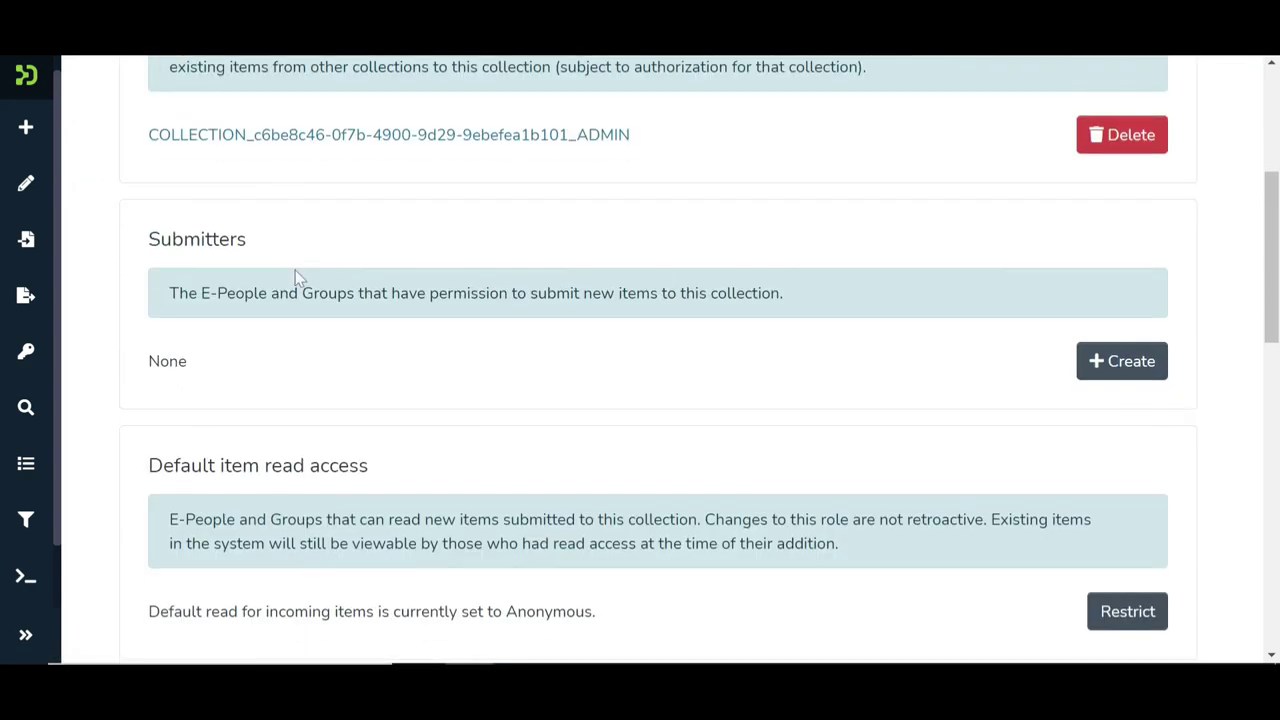
pyautogui.scroll(-1, 295, 277)
pyautogui.scroll(-1, 295, 277)
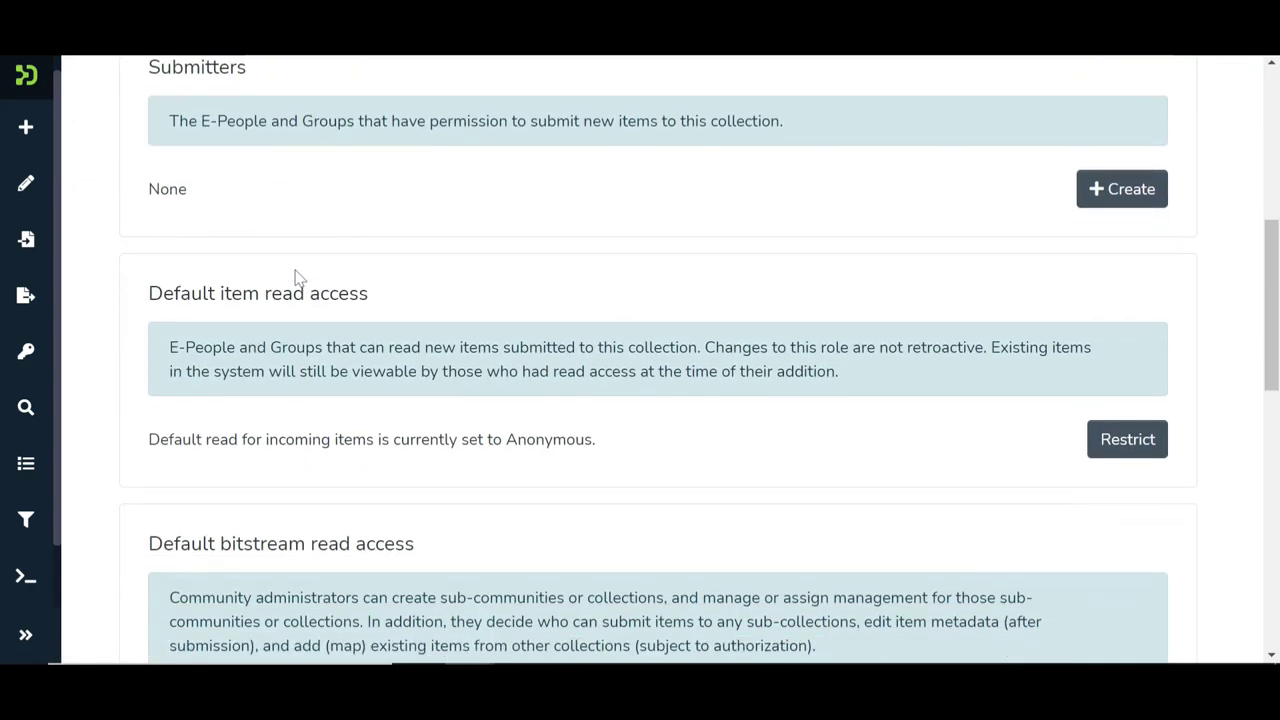
pyautogui.scroll(-1, 297, 278)
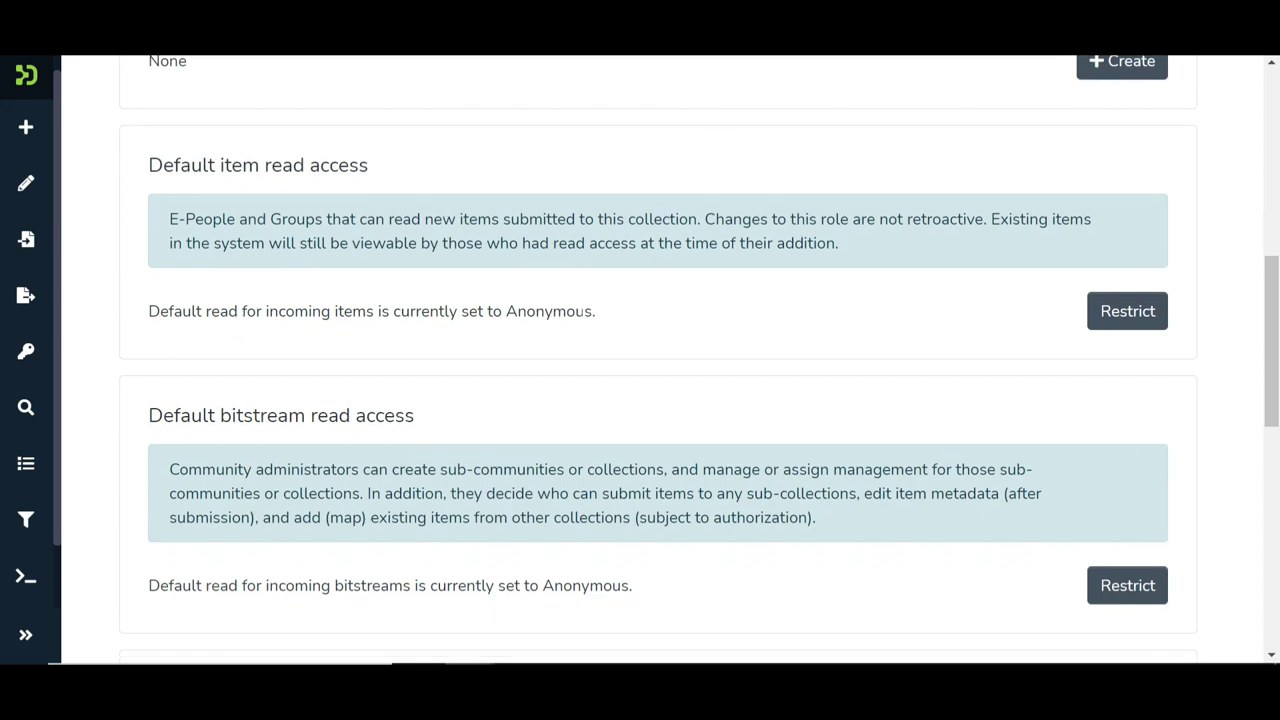
pyautogui.doubleClick(583, 313)
pyautogui.scroll(-2, 583, 313)
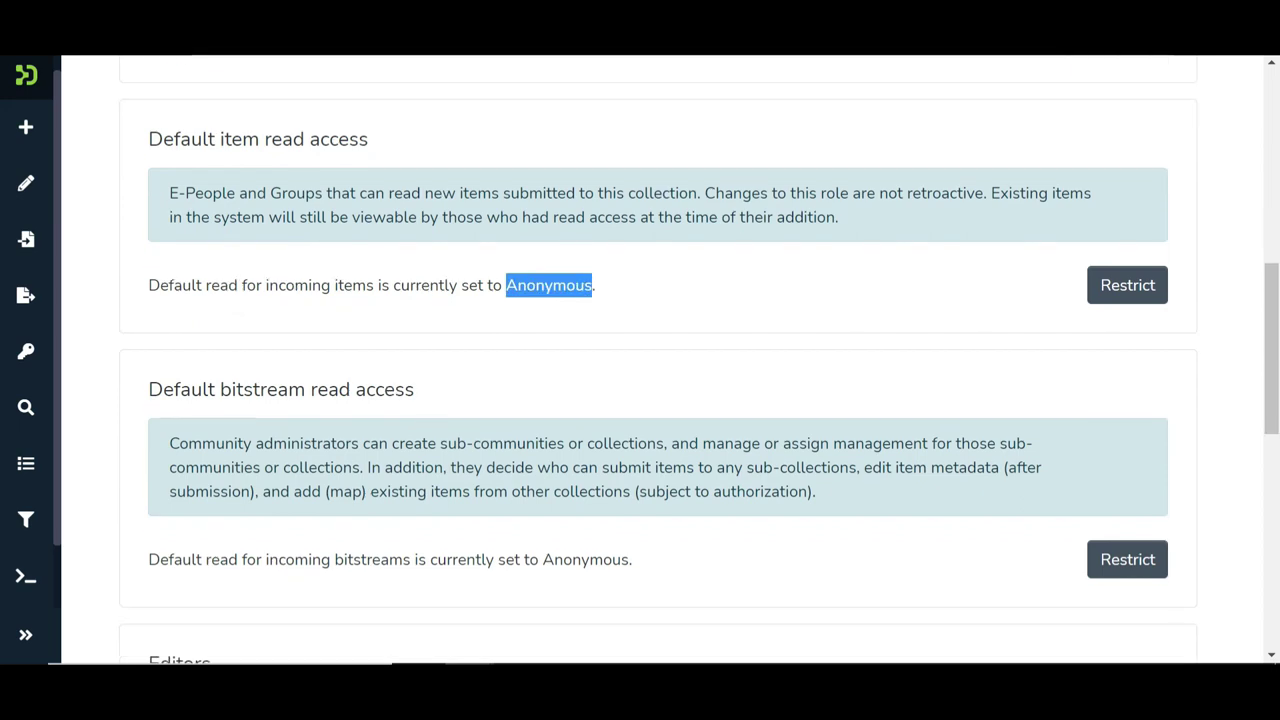
pyautogui.scroll(-1, 583, 313)
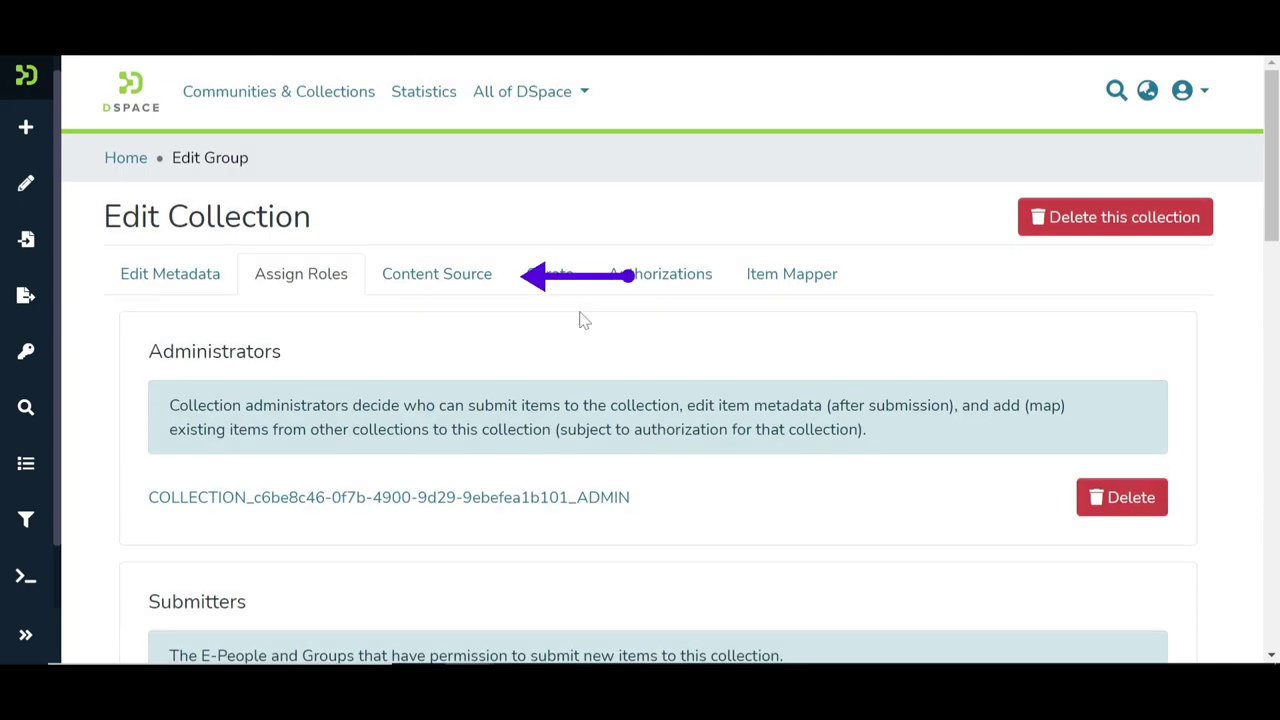
# Try the metadata-with-references and metadata-and-bitstreams harvest options, then disable external harvesting.
pyautogui.click(458, 294)
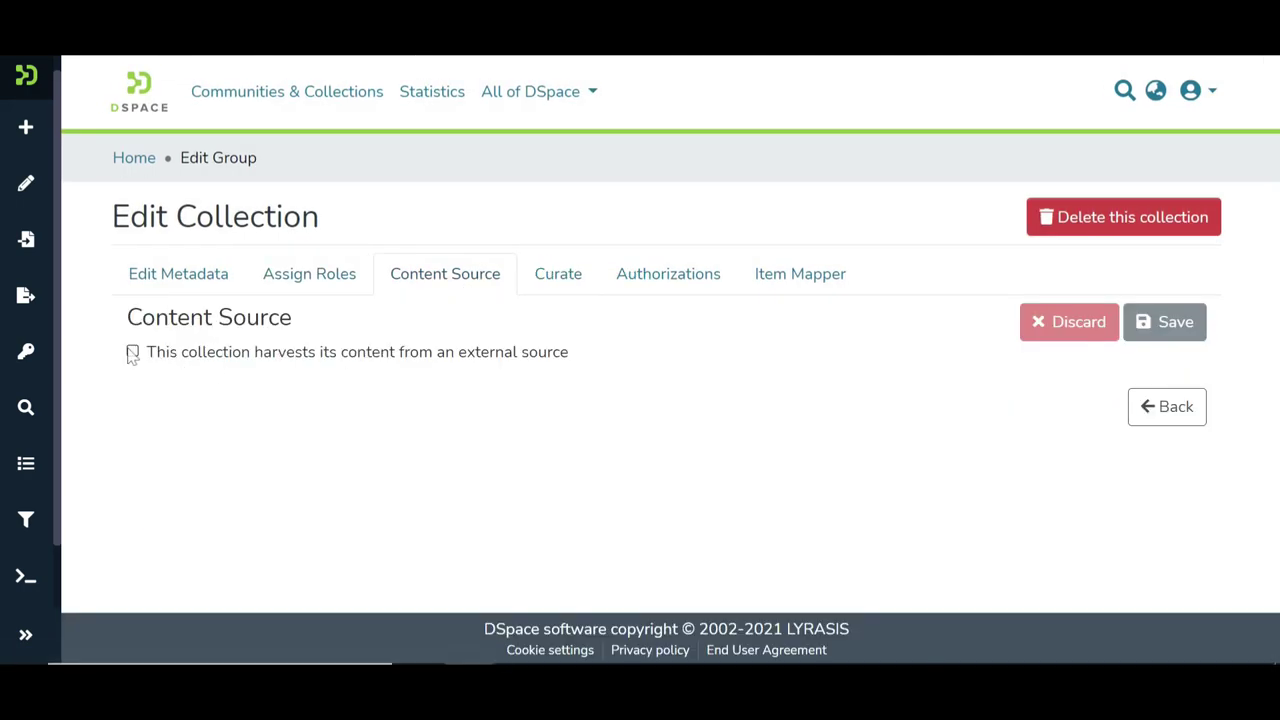
pyautogui.click(132, 352)
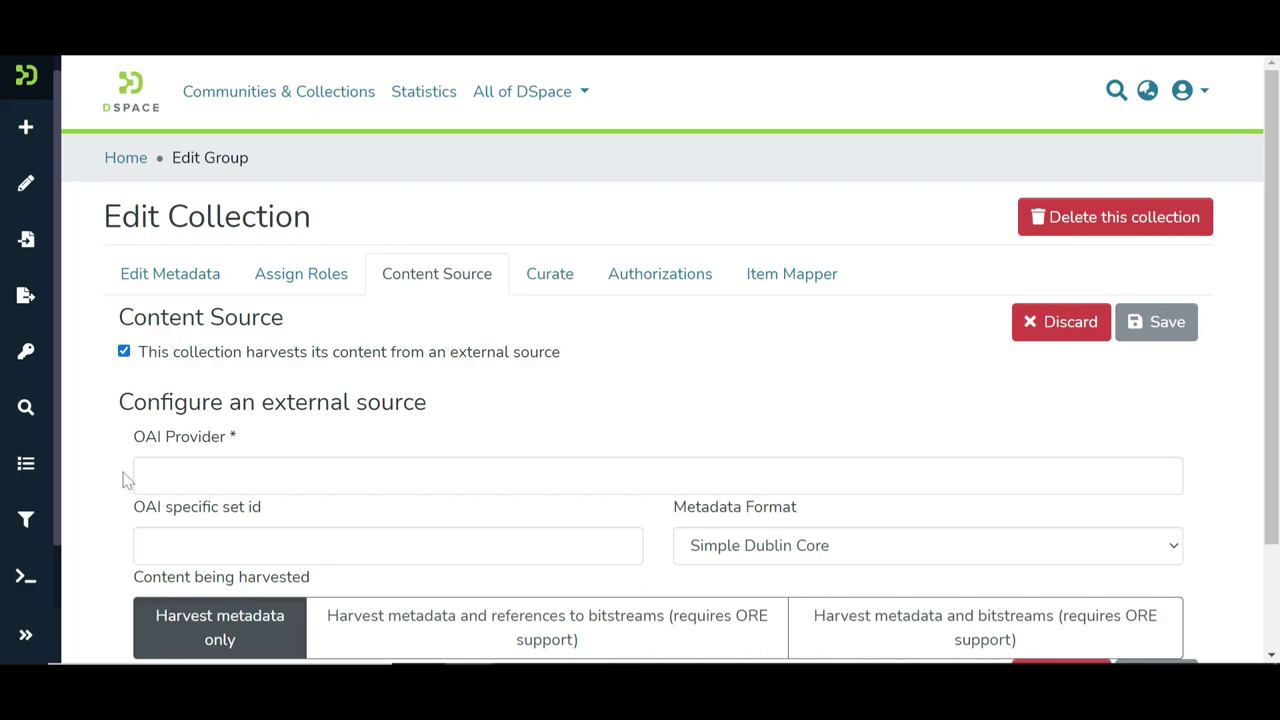
pyautogui.scroll(-2, 126, 478)
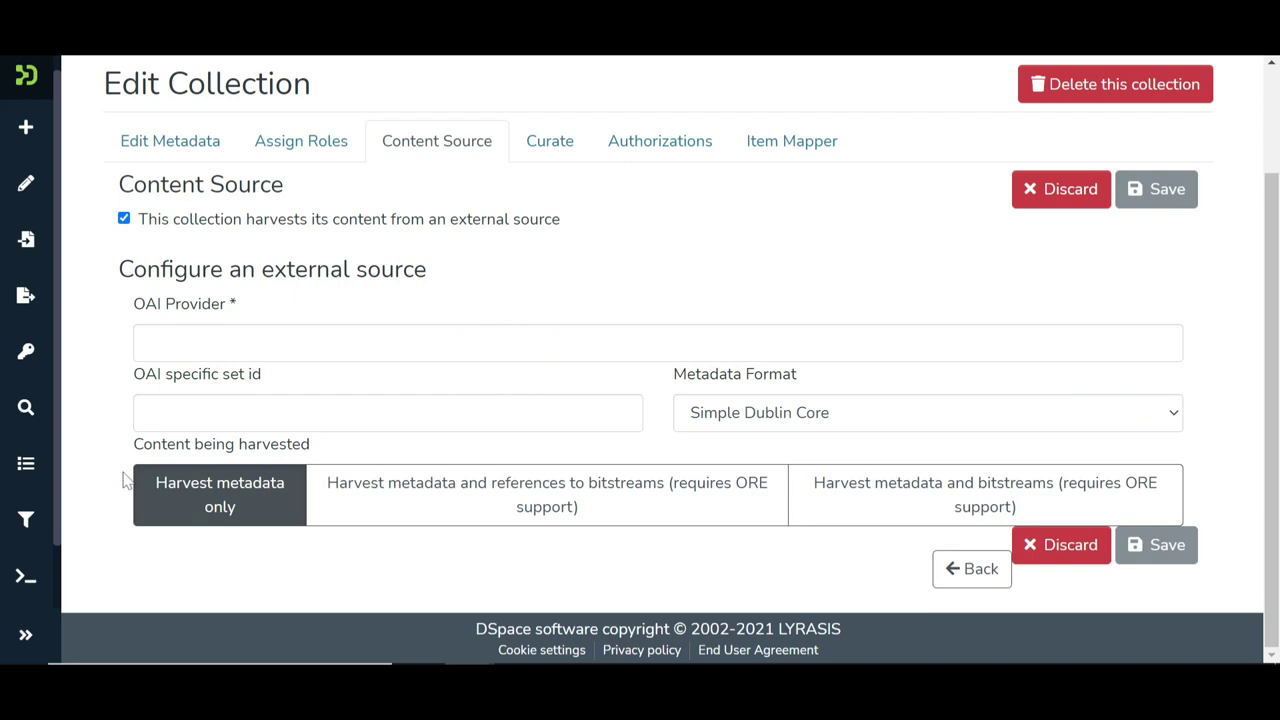
pyautogui.click(493, 520)
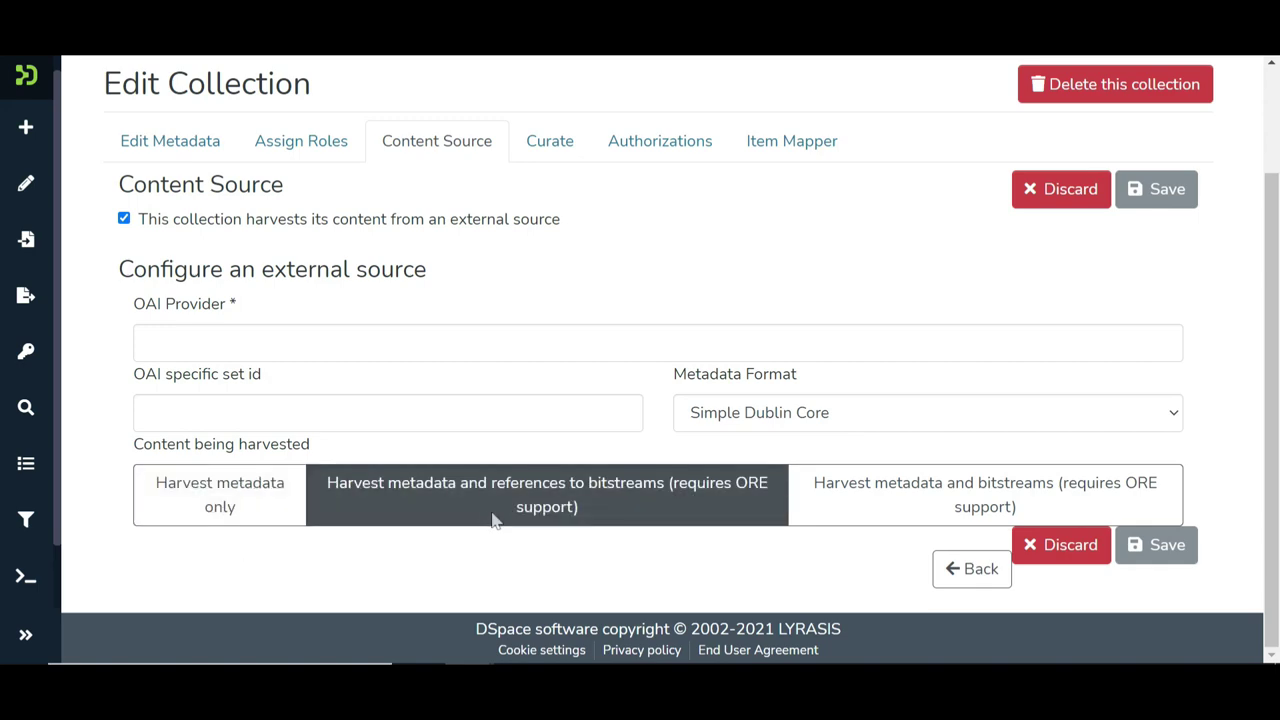
pyautogui.click(907, 499)
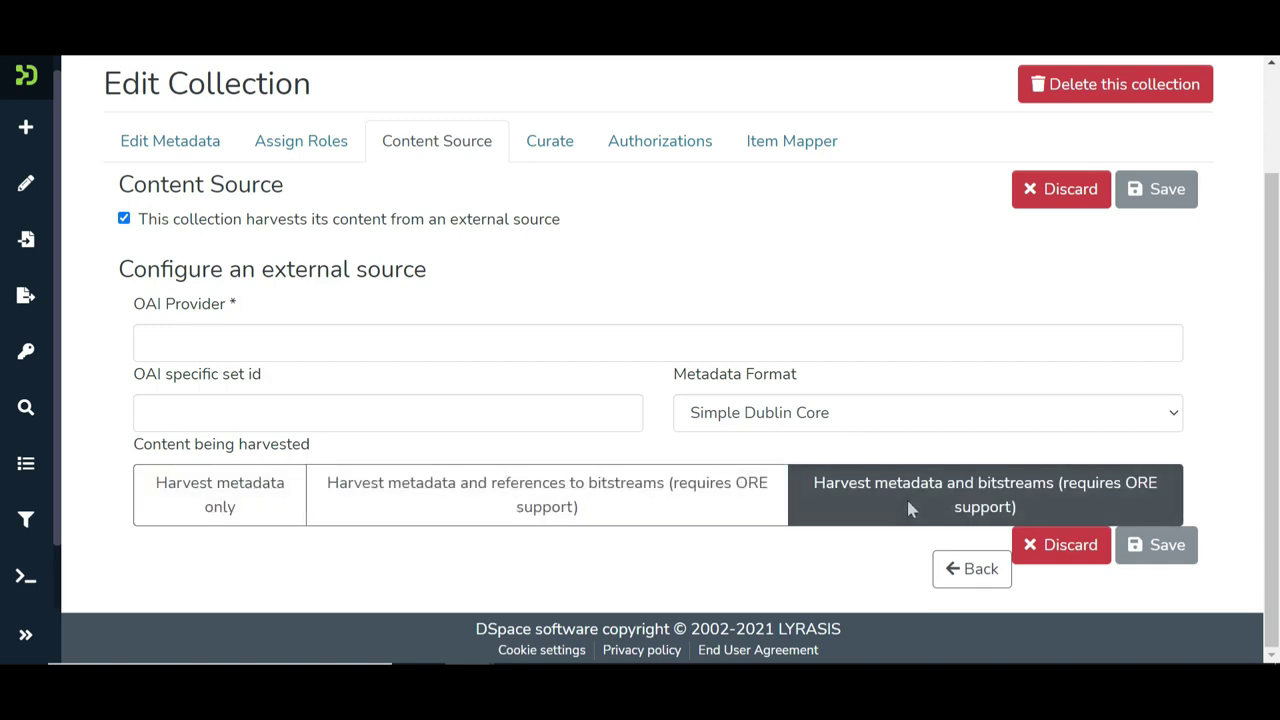
pyautogui.scroll(2, 863, 557)
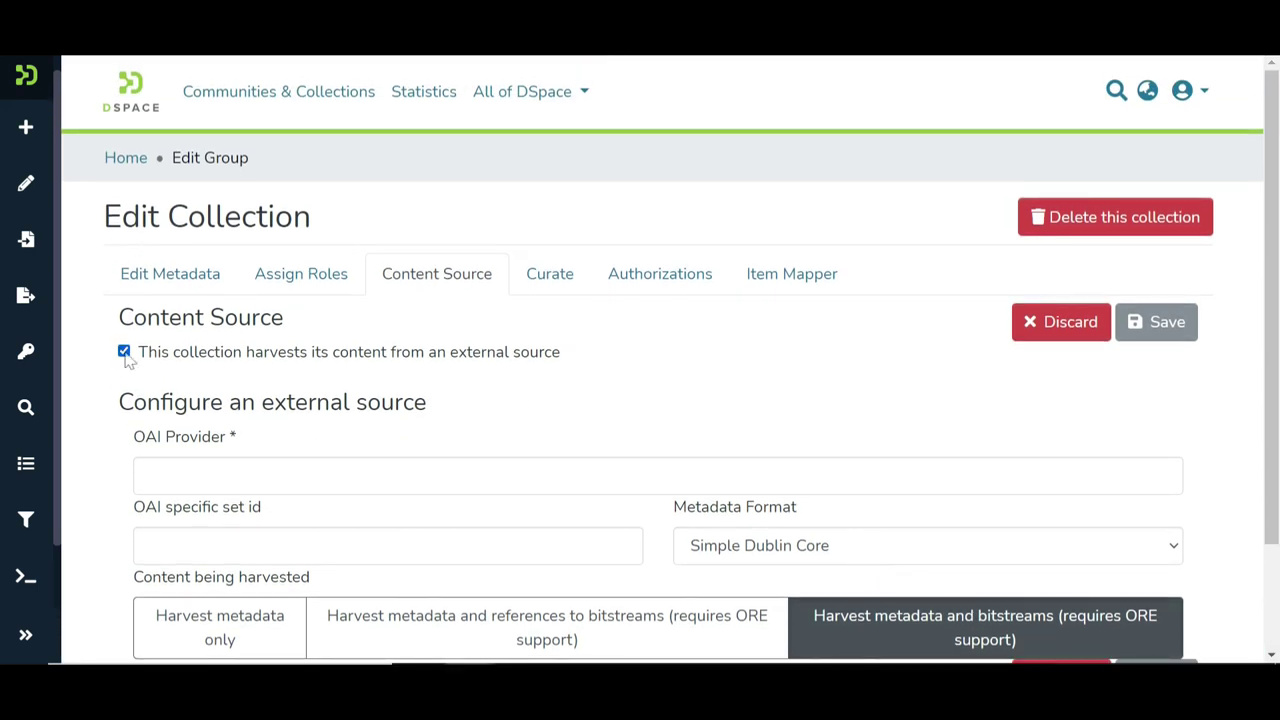
pyautogui.click(124, 346)
# Review curation tasks keeping NOOP selected, then view the collection's authorization policies.
pyautogui.click(576, 284)
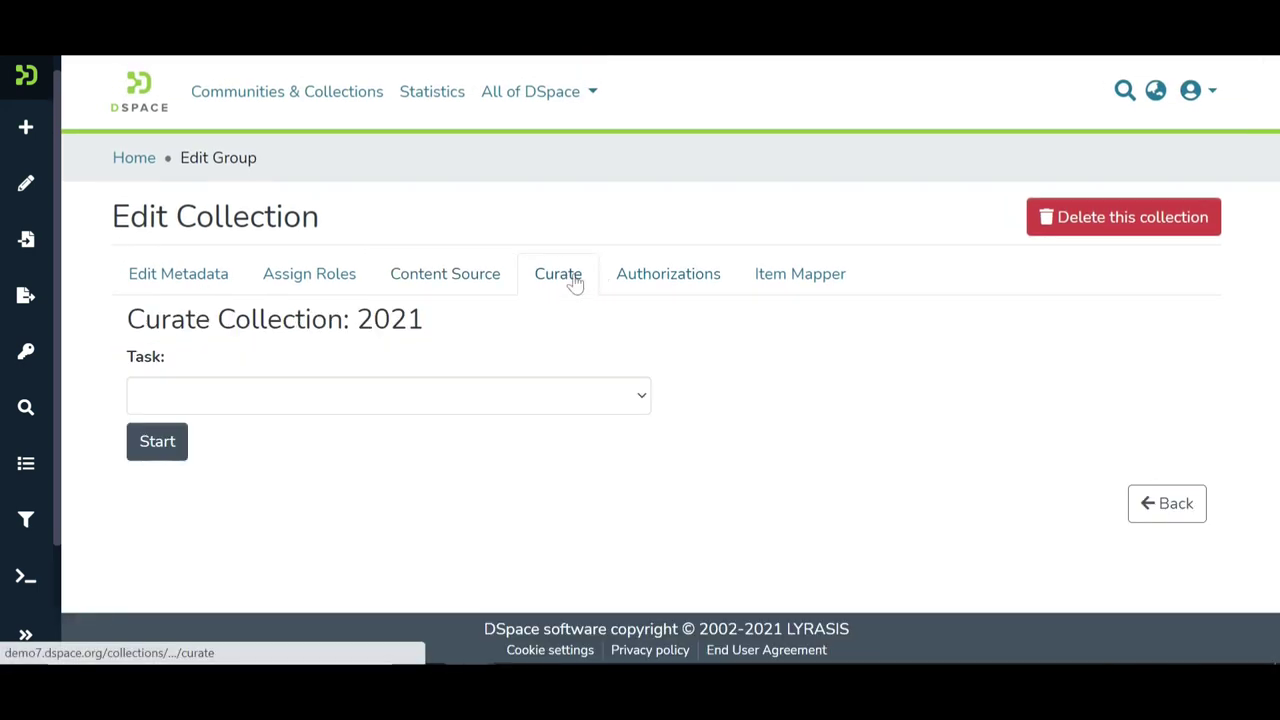
pyautogui.click(568, 408)
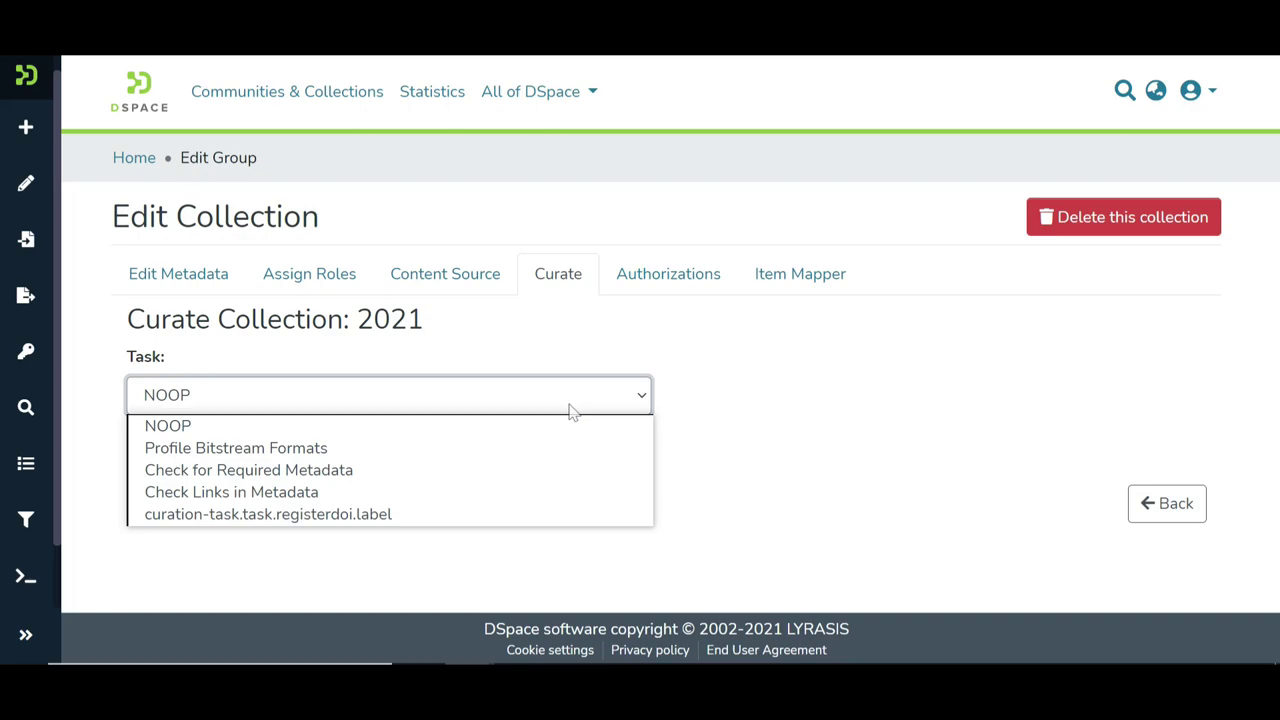
pyautogui.click(571, 411)
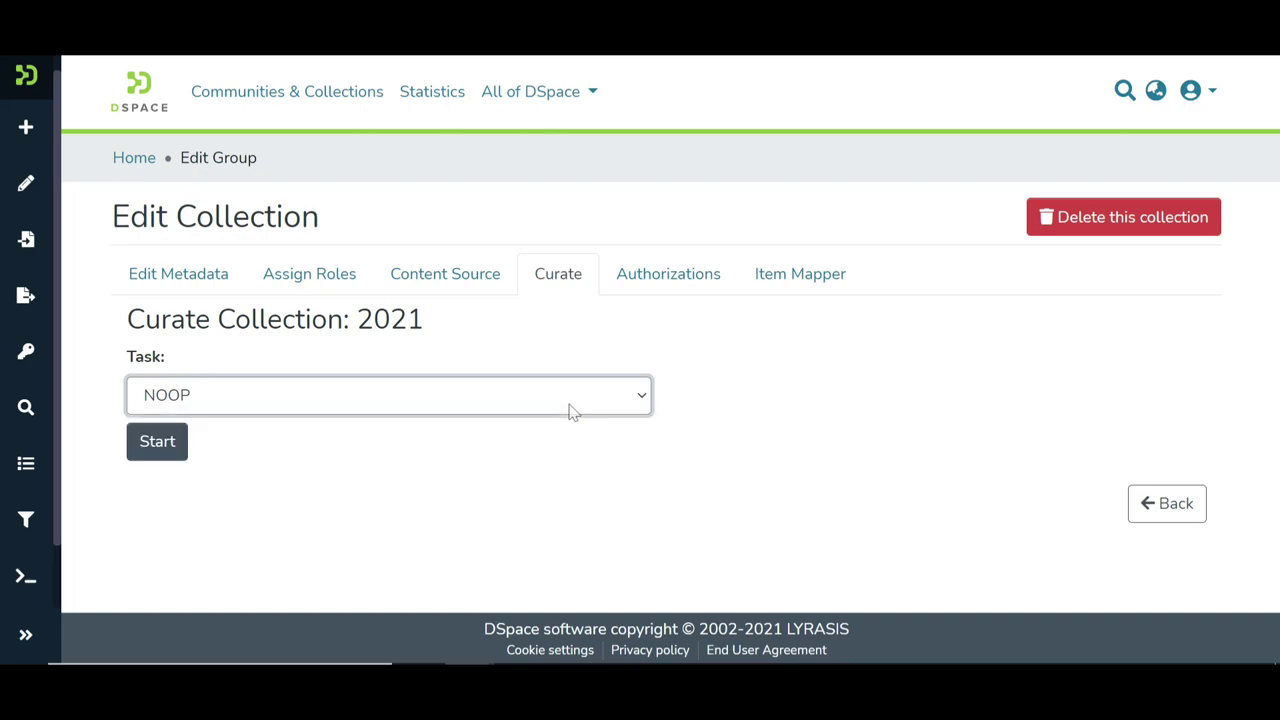
pyautogui.click(683, 276)
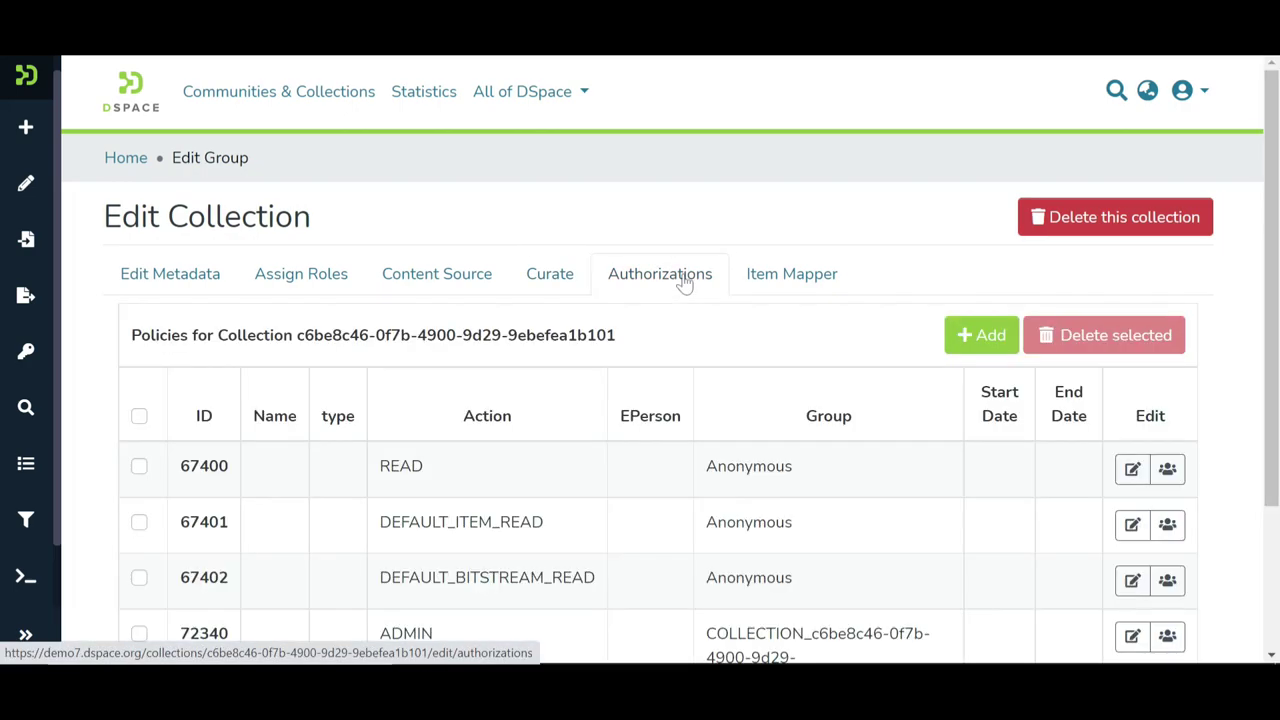
pyautogui.scroll(-3, 676, 397)
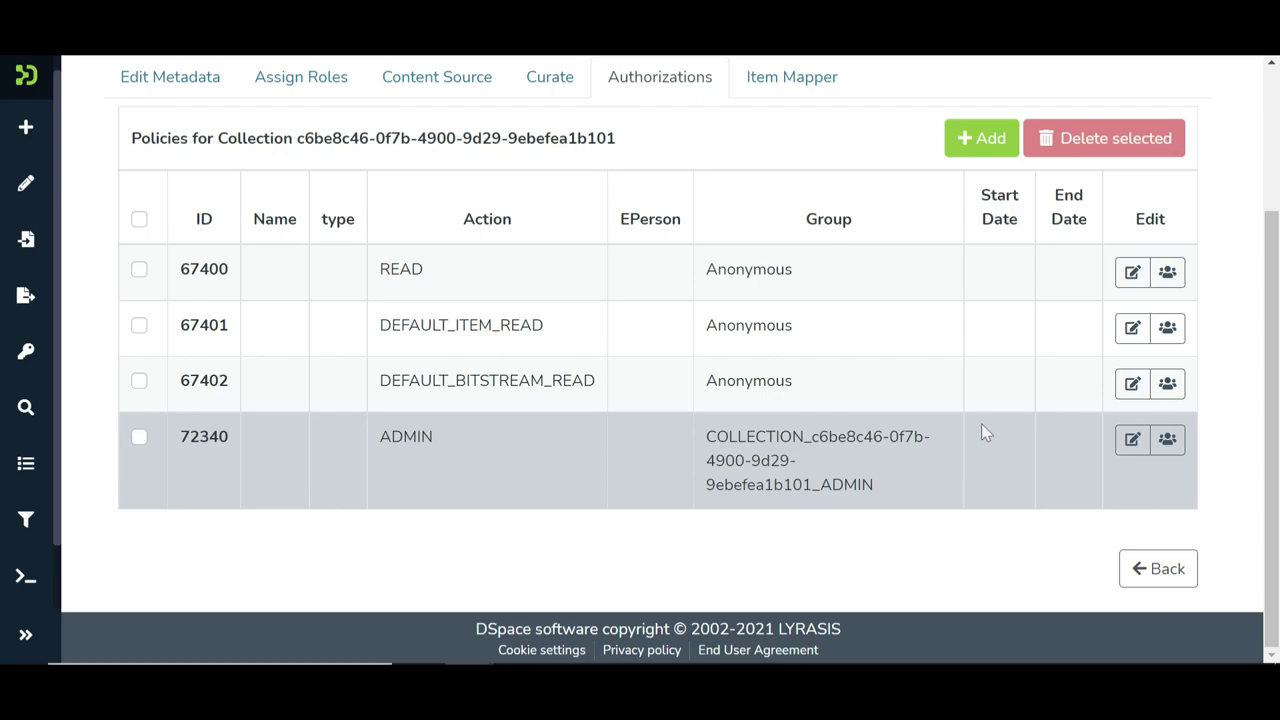
pyautogui.click(1133, 443)
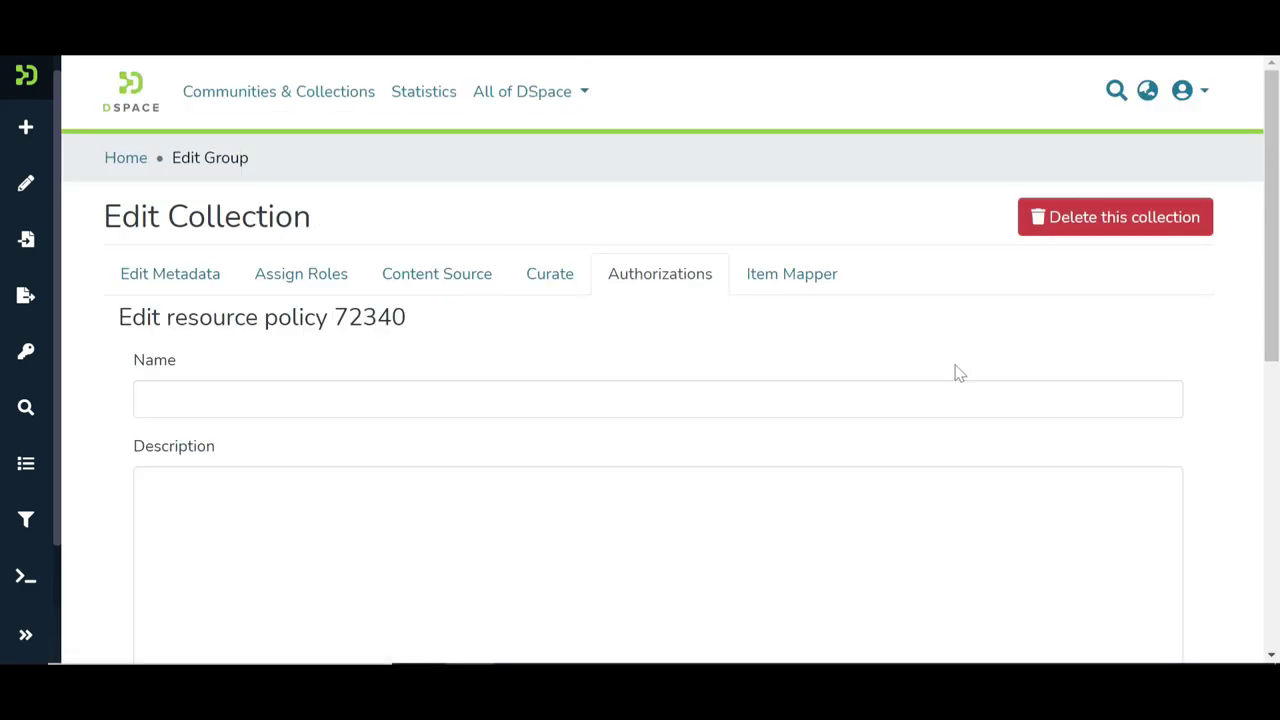
pyautogui.scroll(-1, 955, 372)
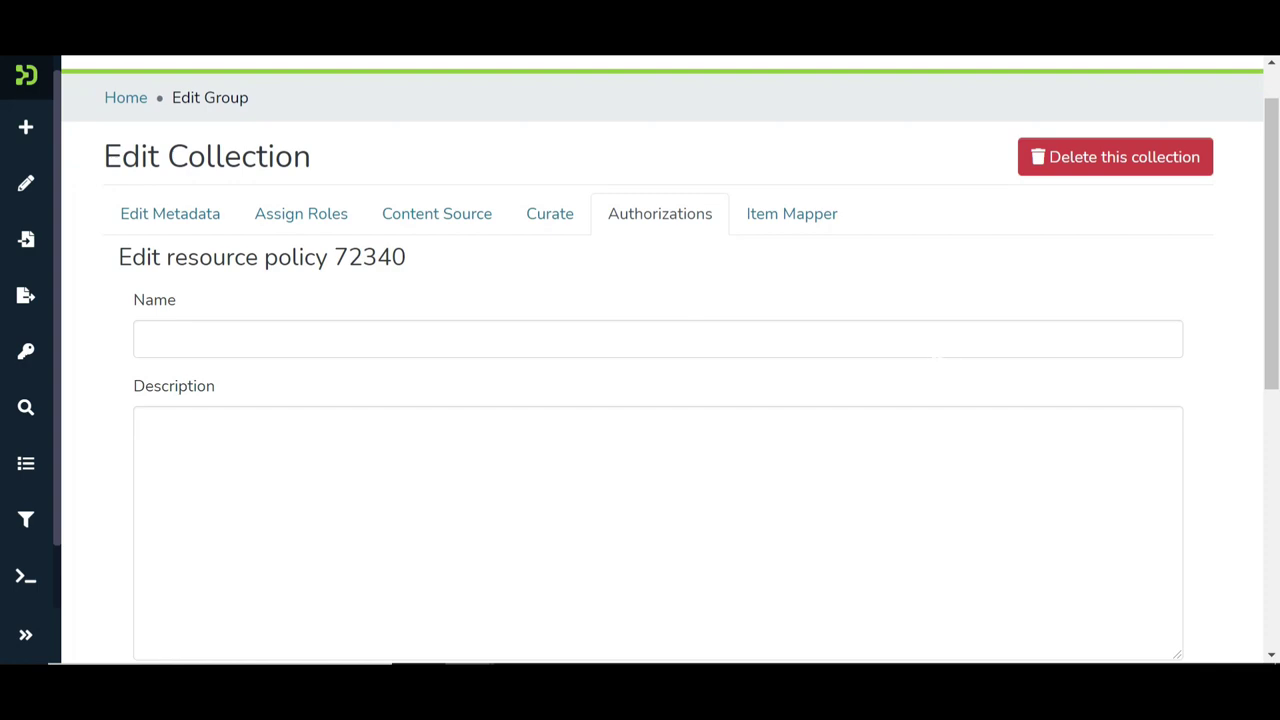
pyautogui.click(937, 350)
pyautogui.scroll(-5, 937, 355)
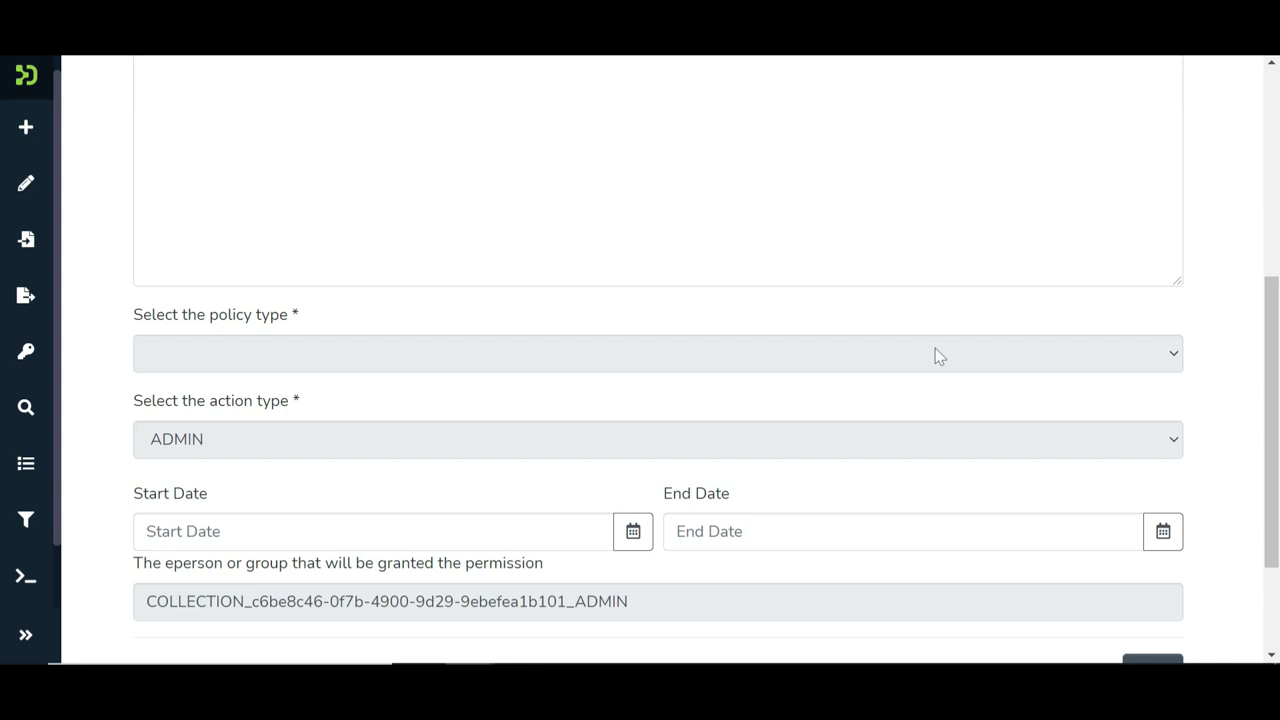
pyautogui.scroll(-1, 935, 355)
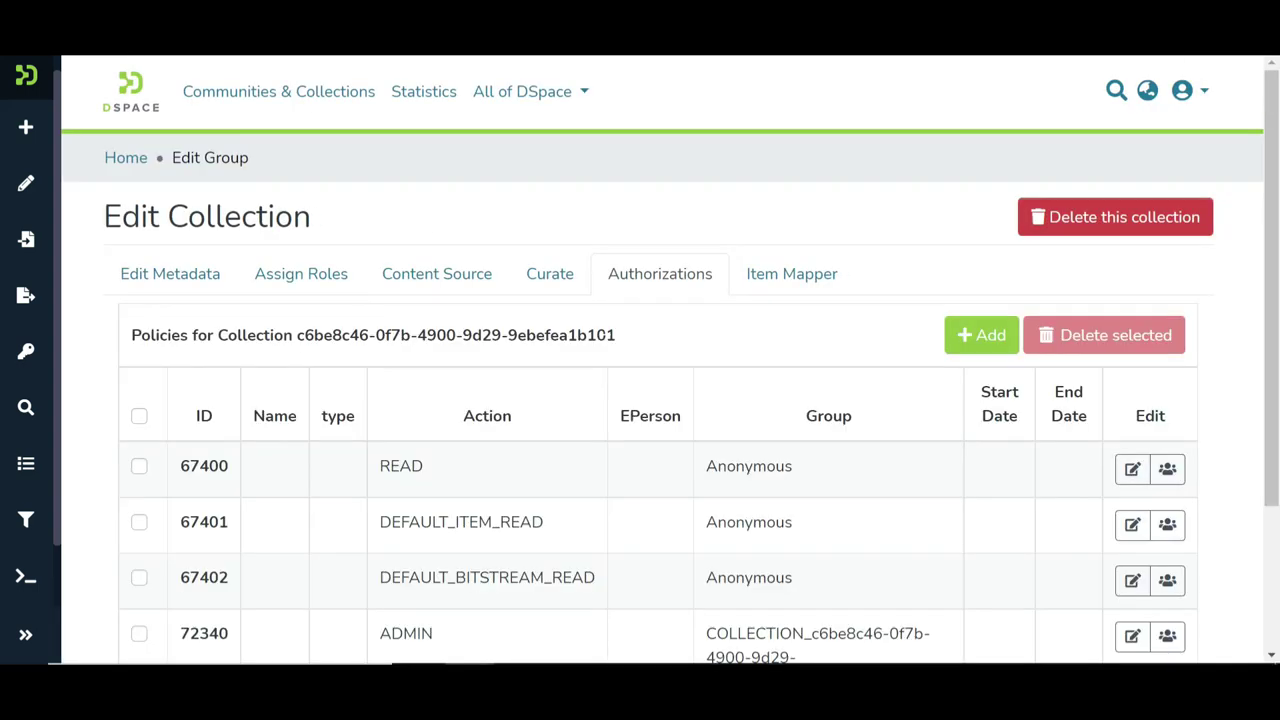
# In the Item Mapper, search other collections' items for 'a randomized trial'.
pyautogui.click(800, 272)
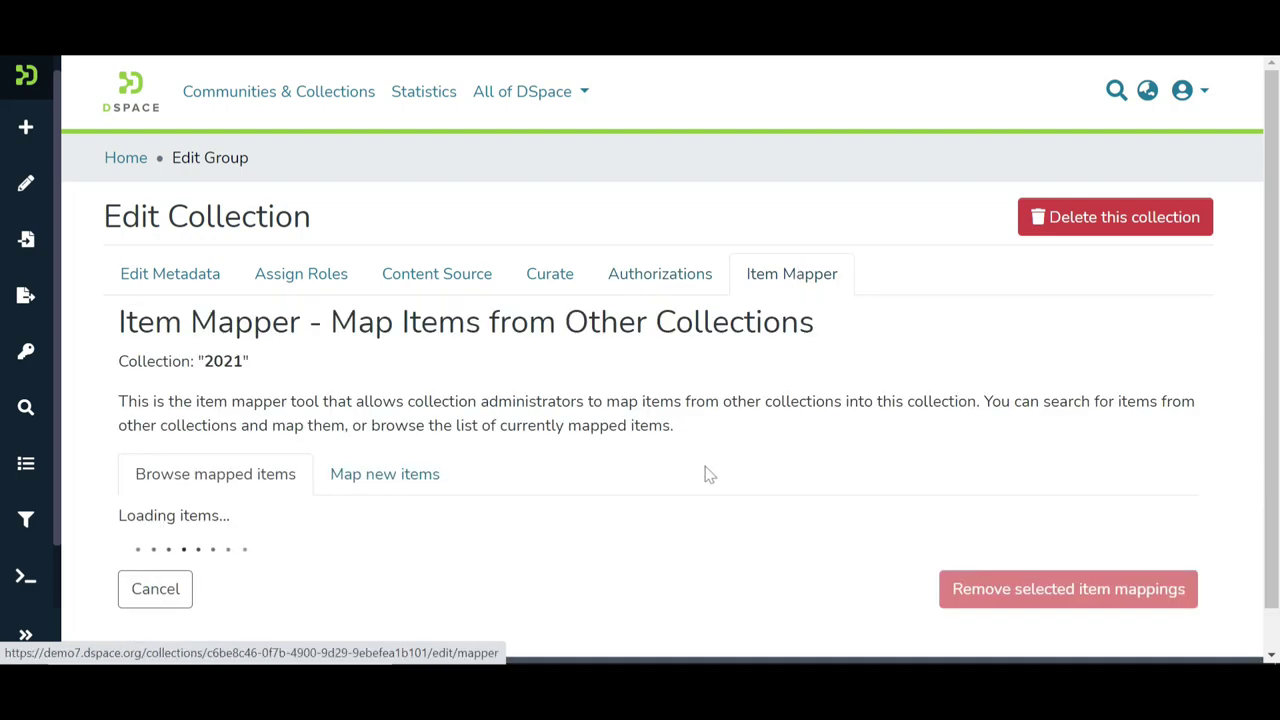
pyautogui.scroll(-1, 701, 458)
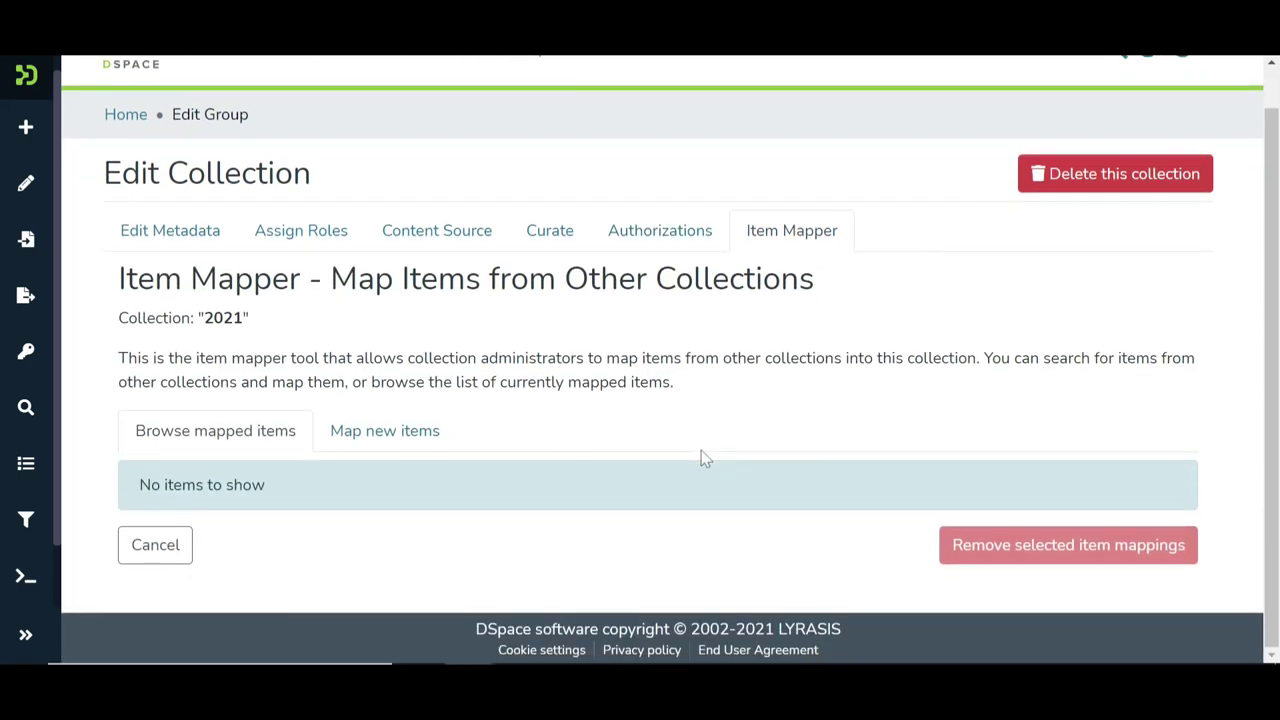
pyautogui.click(414, 440)
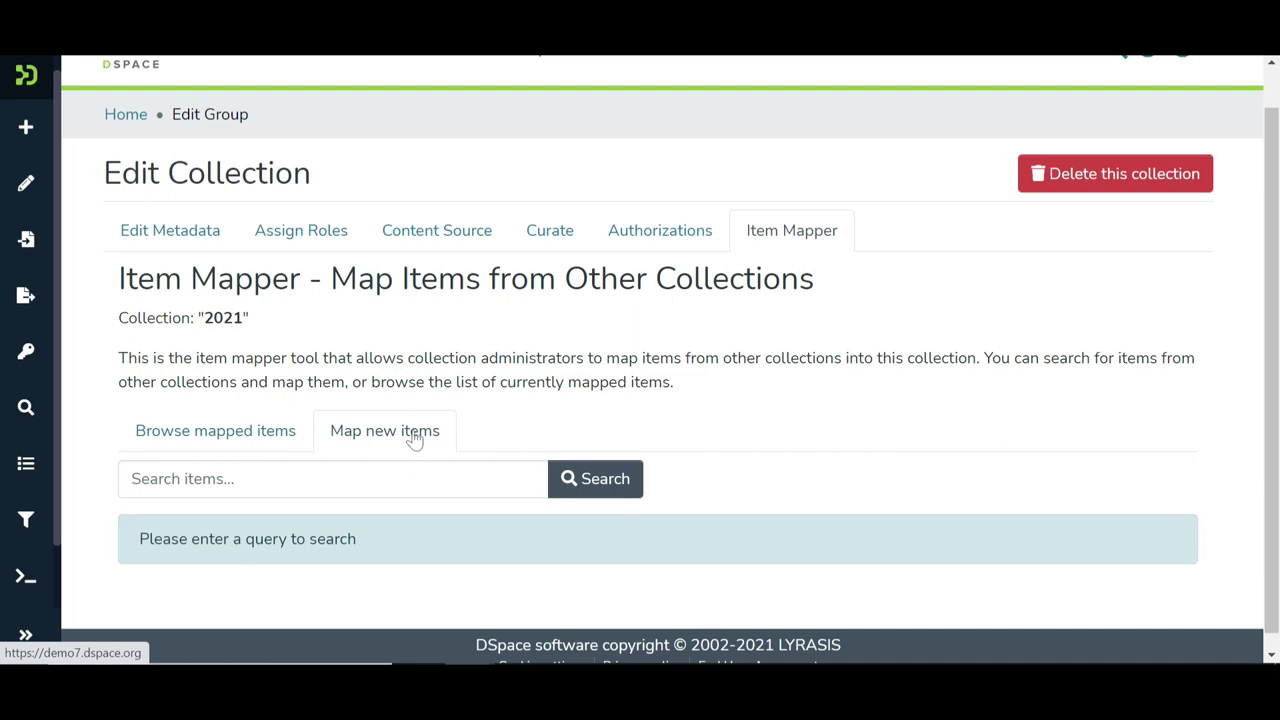
pyautogui.write('a randomized trial')
pyautogui.click(578, 488)
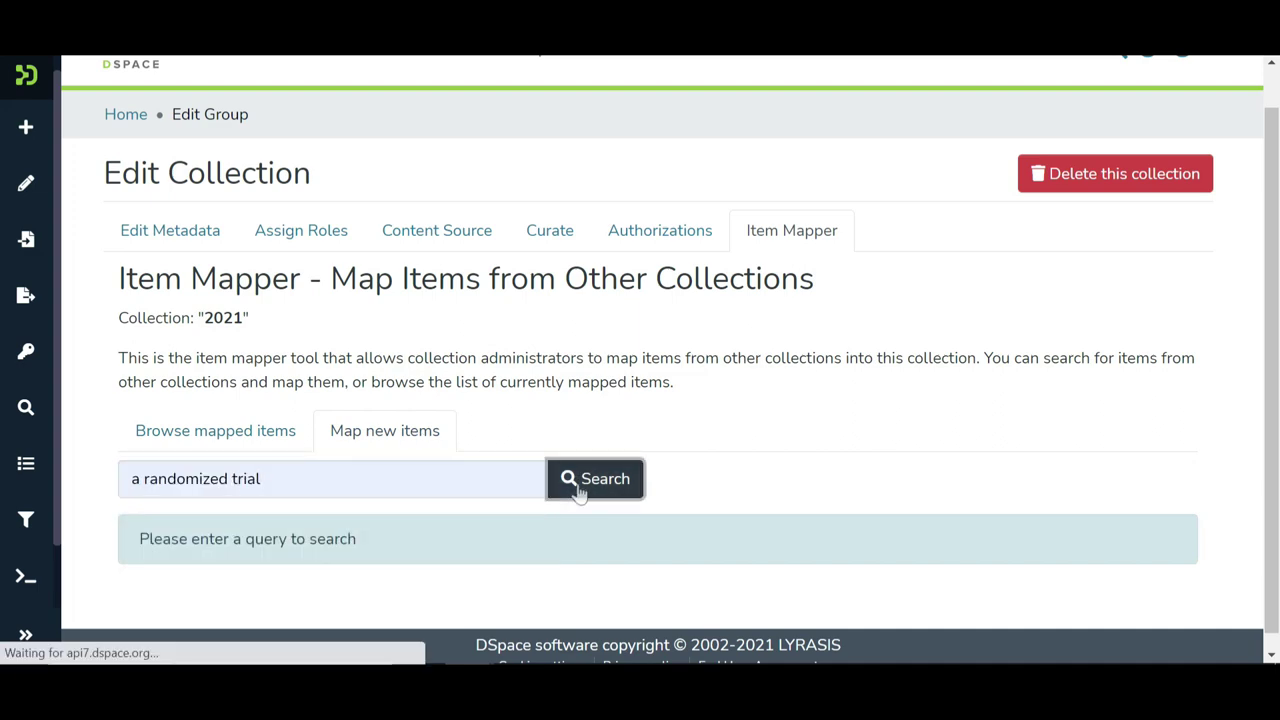
# Select the typhoid vaccine randomised trial result and map it into collection 2021.
pyautogui.scroll(-3, 578, 490)
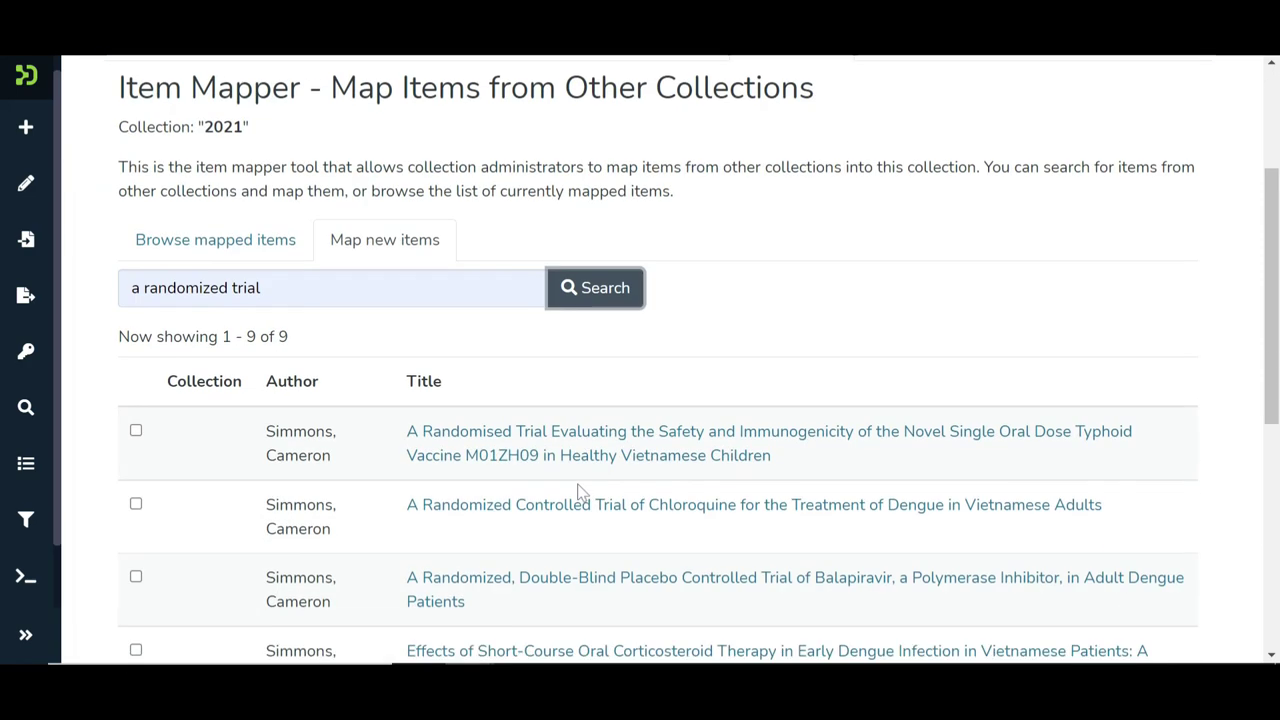
pyautogui.scroll(-1, 578, 490)
pyautogui.click(136, 333)
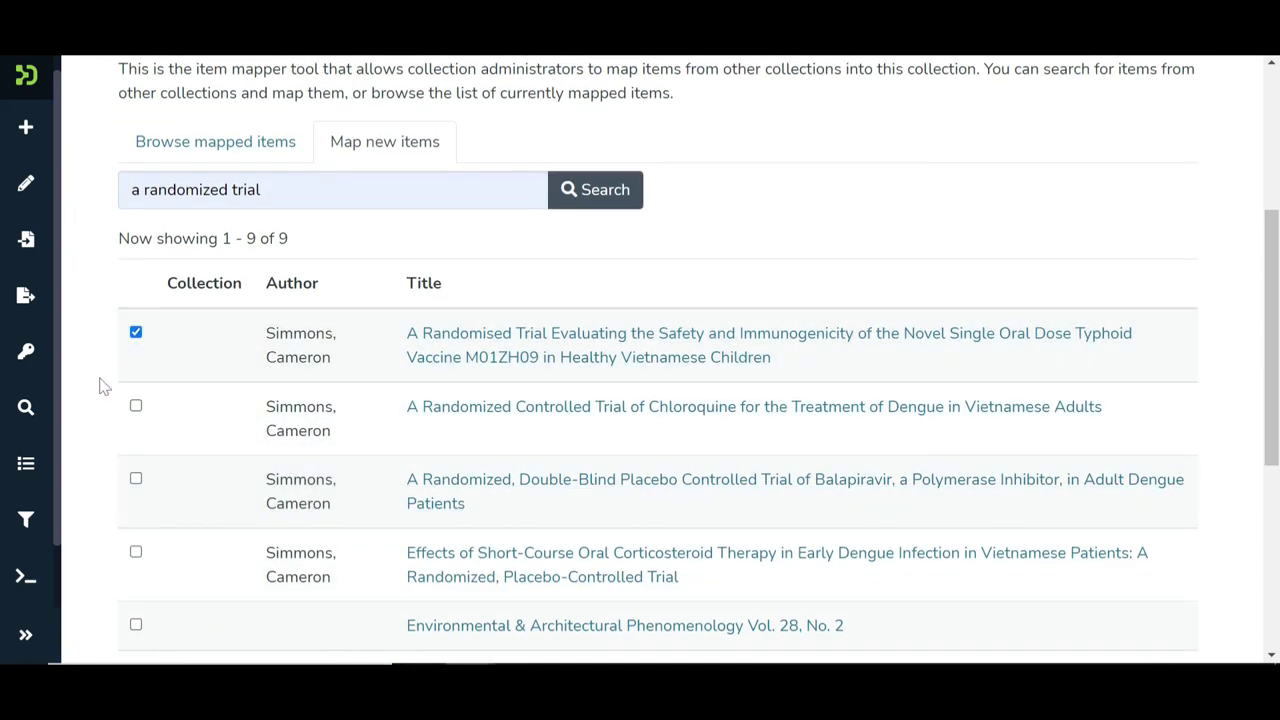
pyautogui.scroll(-5, 100, 387)
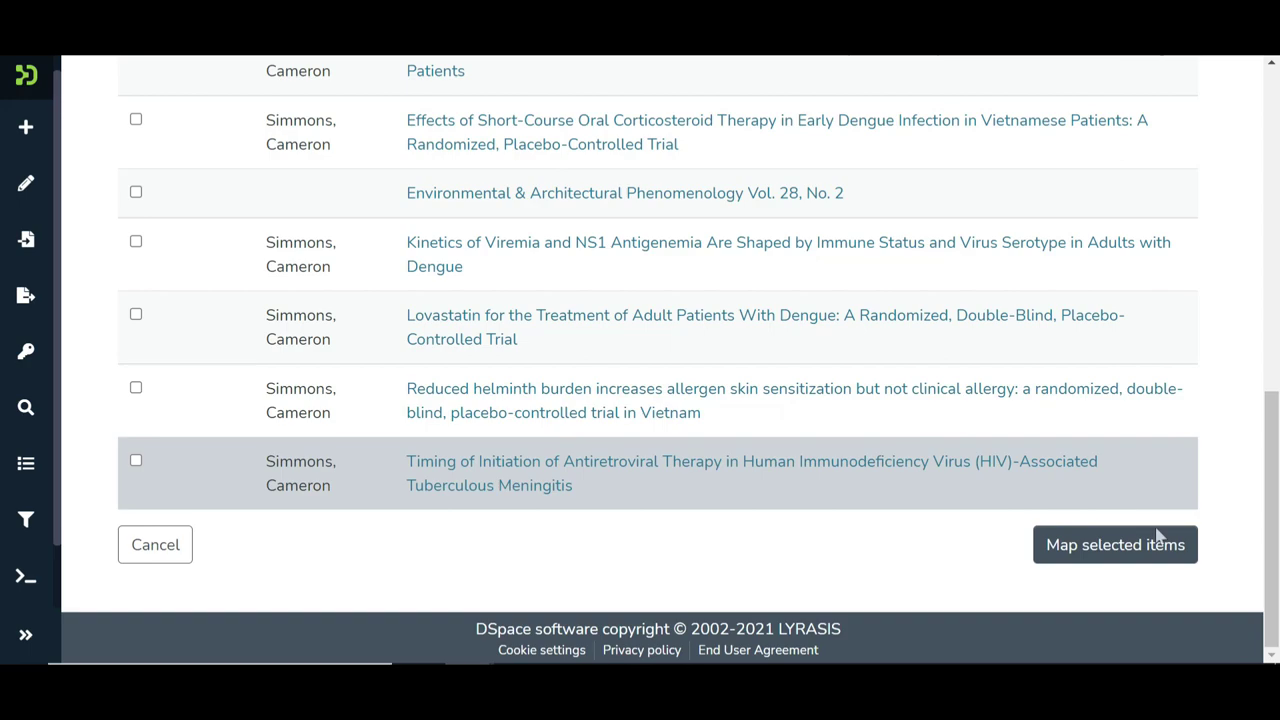
pyautogui.click(1155, 560)
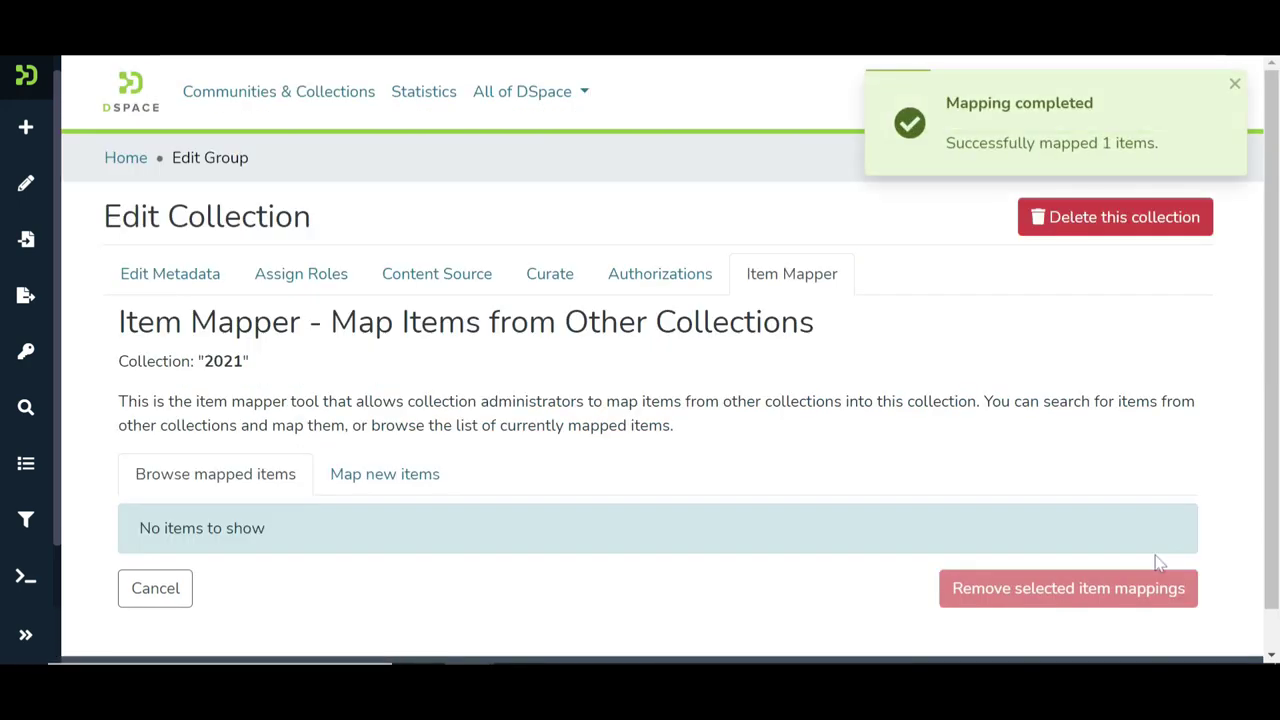
pyautogui.scroll(-3, 603, 517)
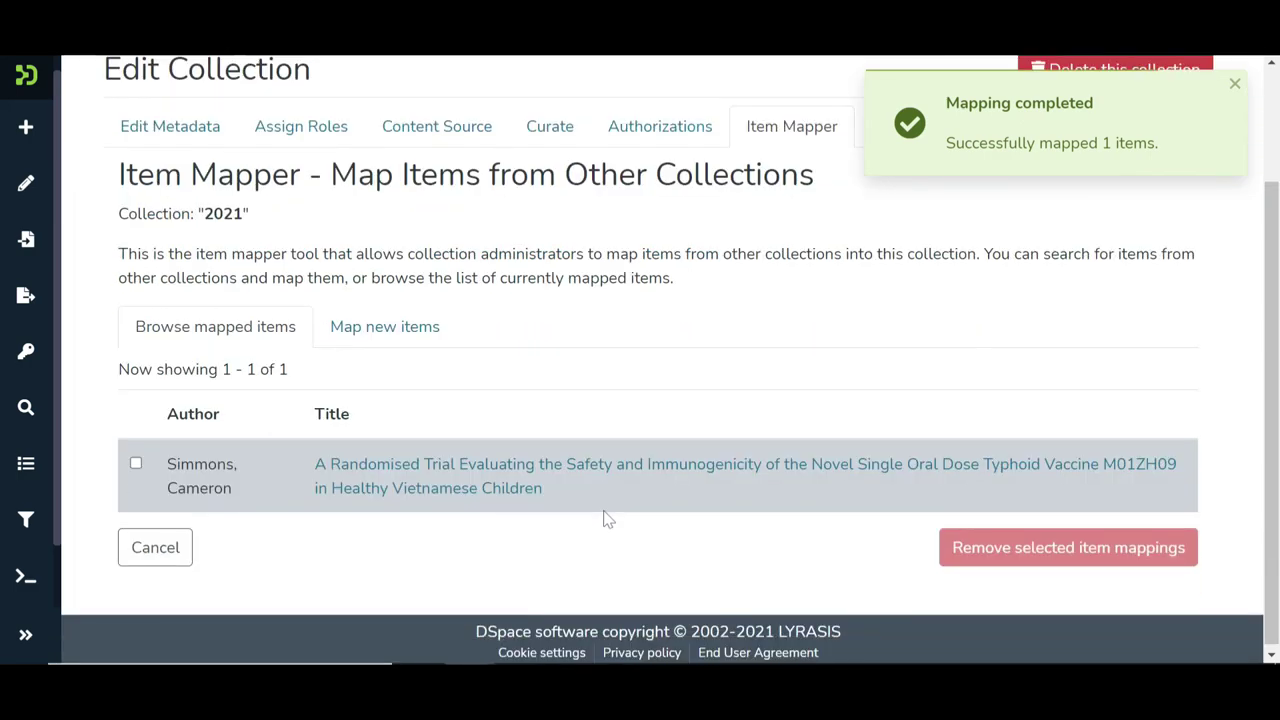